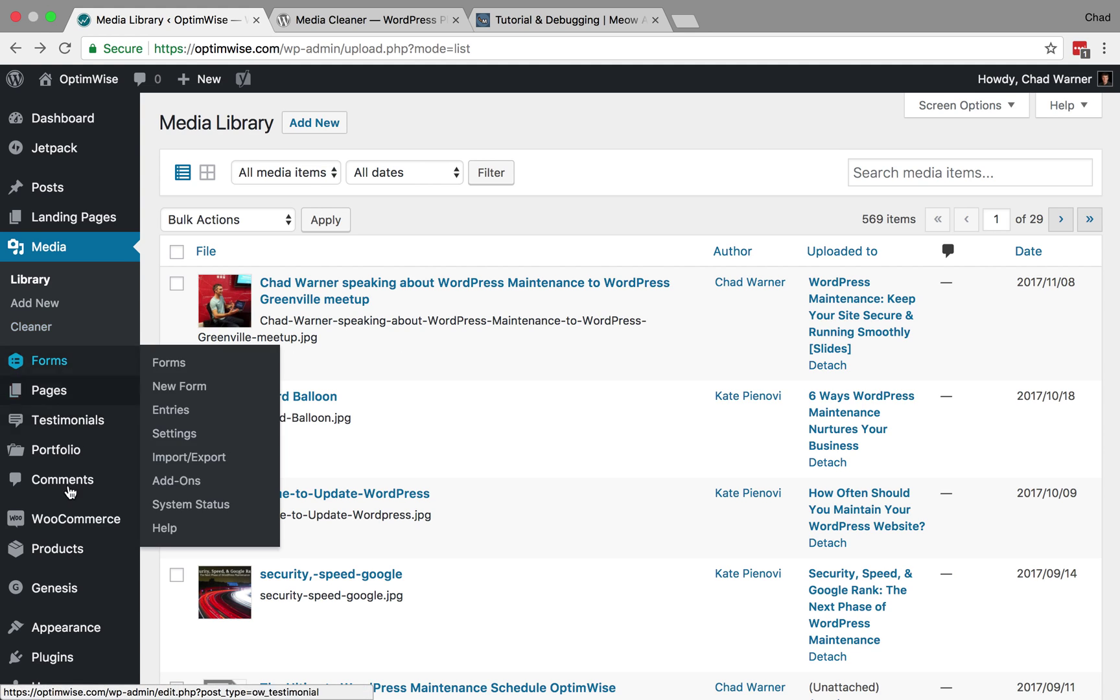
Open the installed plugins list and highlight the Media Cleaner plugin, version 4.2.5.
{"action": "mouse_move", "coordinate": [63, 407]}
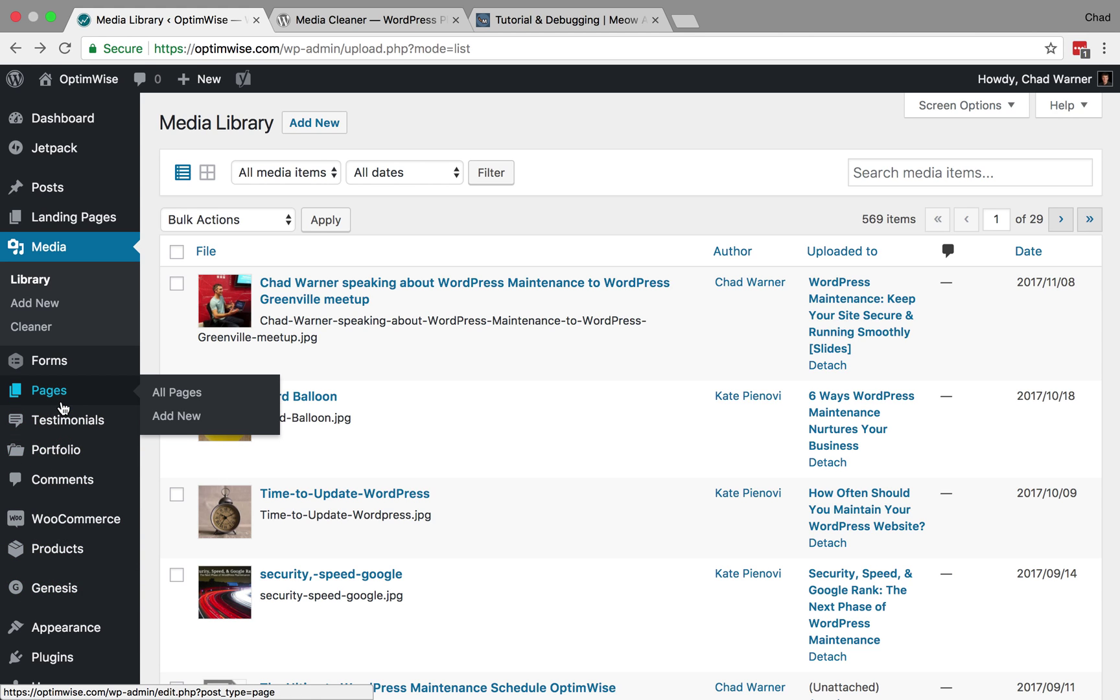
{"action": "scroll", "coordinate": [65, 512], "scroll_direction": "down", "scroll_amount": 3}
{"action": "left_click", "coordinate": [64, 482]}
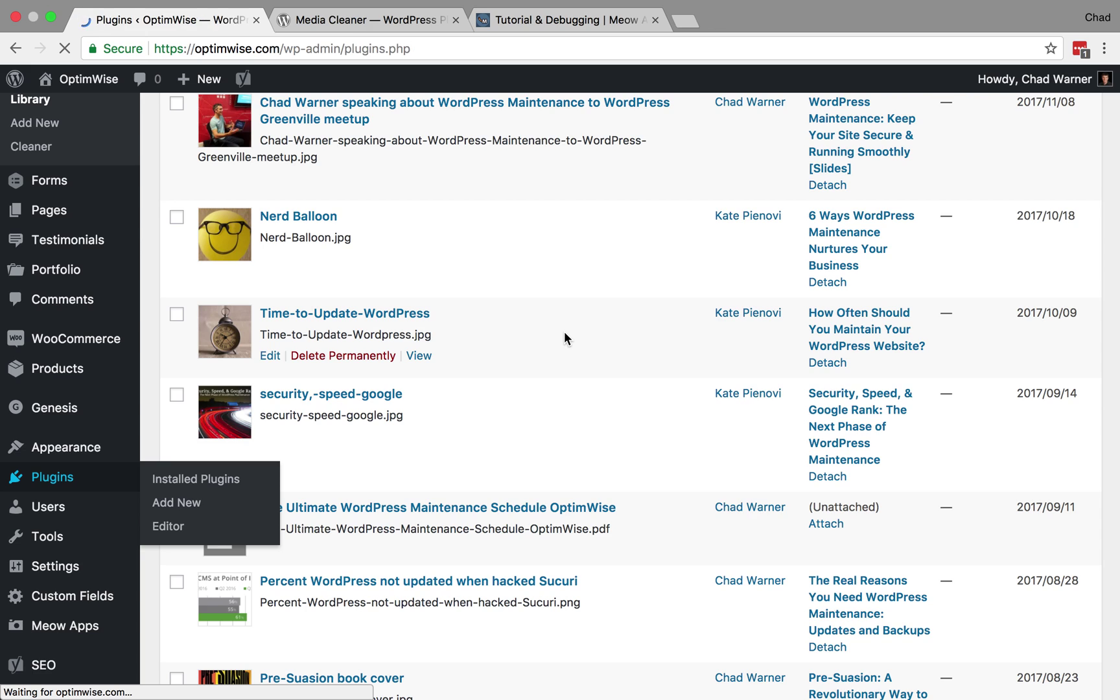
{"action": "scroll", "coordinate": [563, 331], "scroll_direction": "down", "scroll_amount": 15}
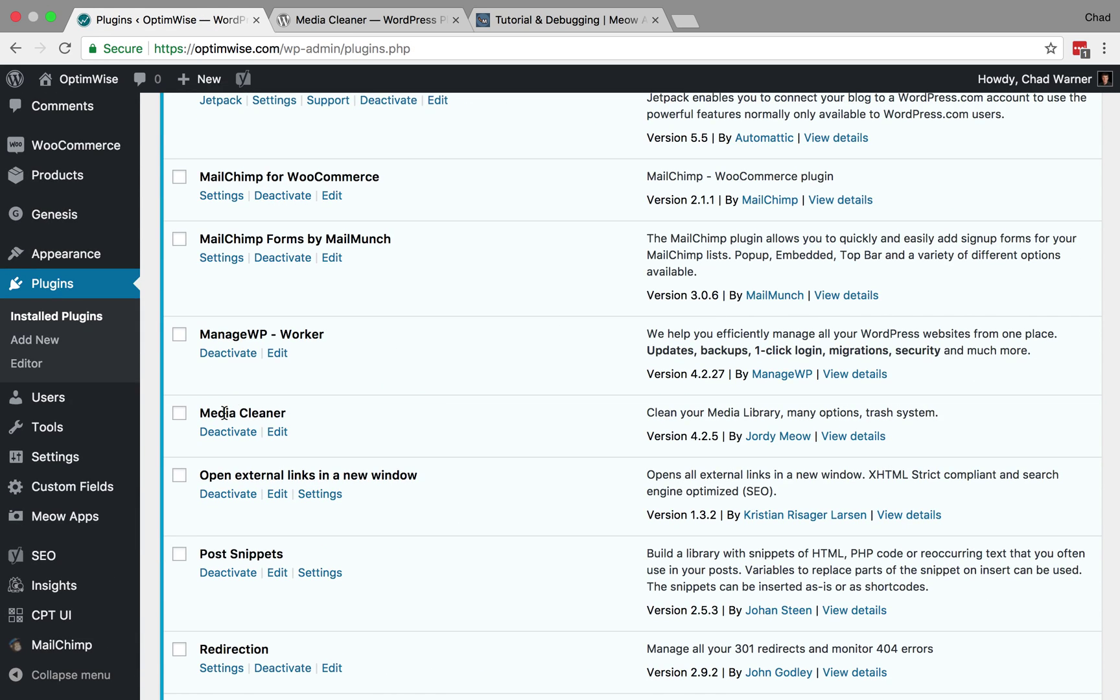
{"action": "left_click_drag", "start_coordinate": [200, 413], "coordinate": [313, 410]}
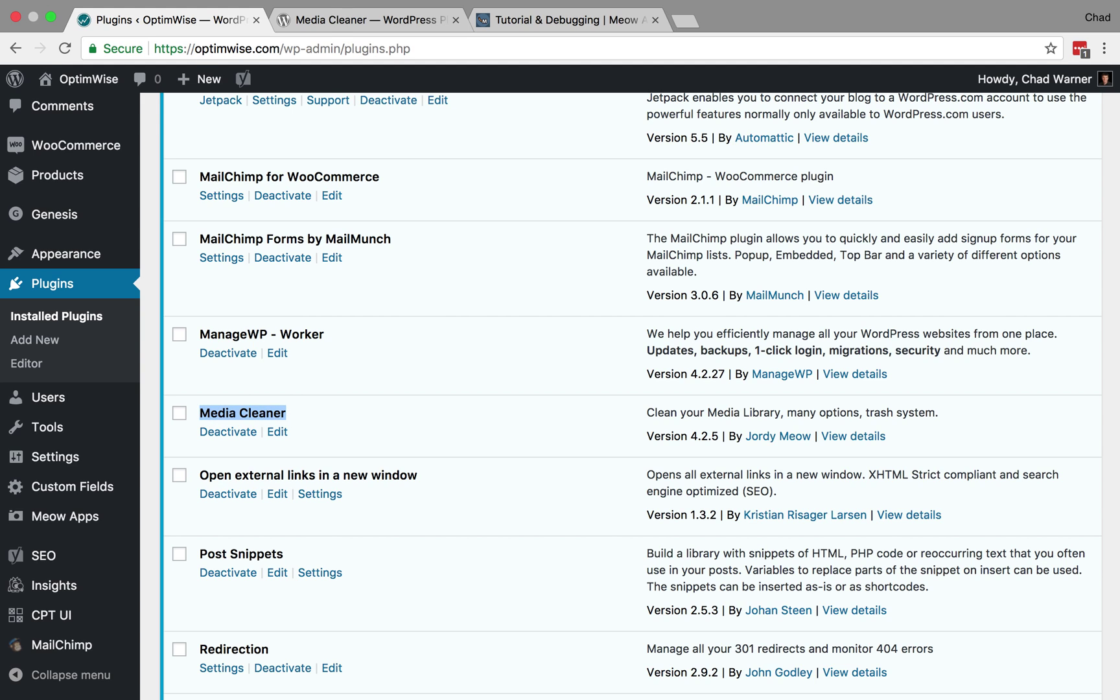
Glance at the WordPress.org Media Cleaner page, then clear the name highlight in the plugins list.
{"action": "left_click", "coordinate": [340, 19]}
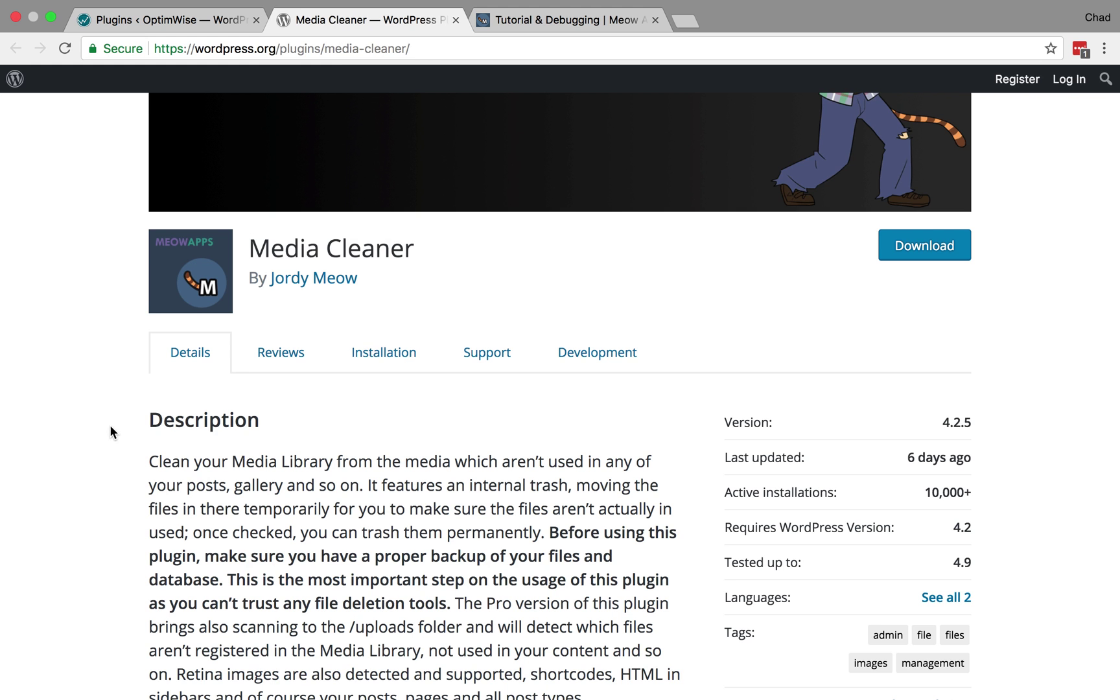
{"action": "scroll", "coordinate": [37, 421], "scroll_direction": "down", "scroll_amount": 1}
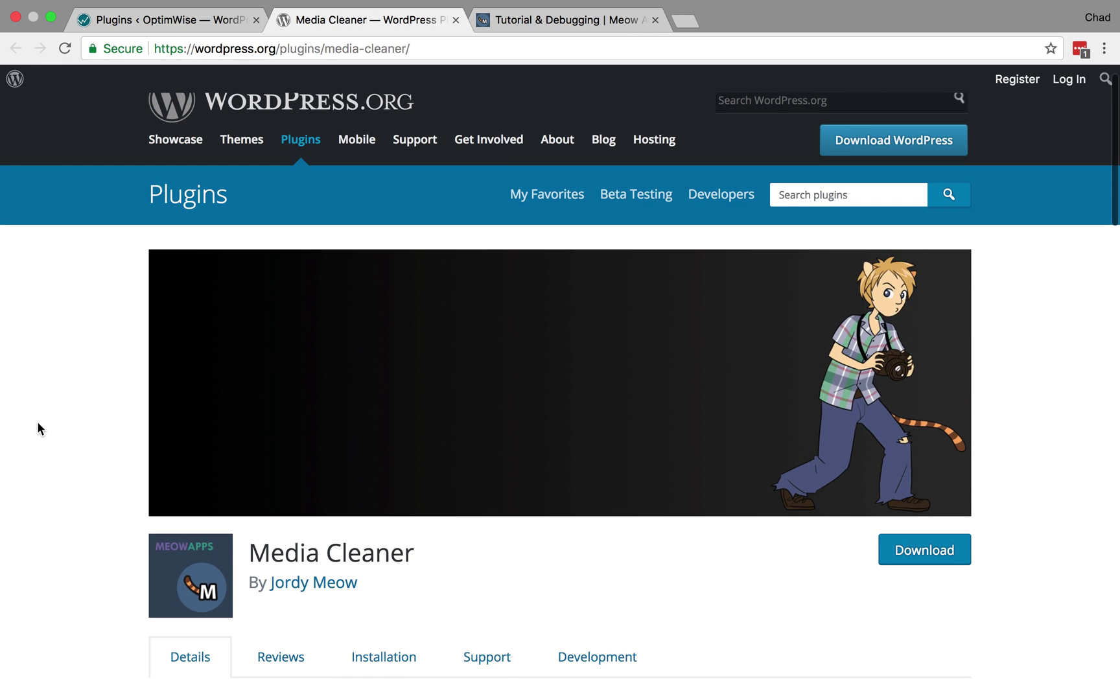
{"action": "left_click", "coordinate": [230, 21]}
{"action": "left_click", "coordinate": [366, 406]}
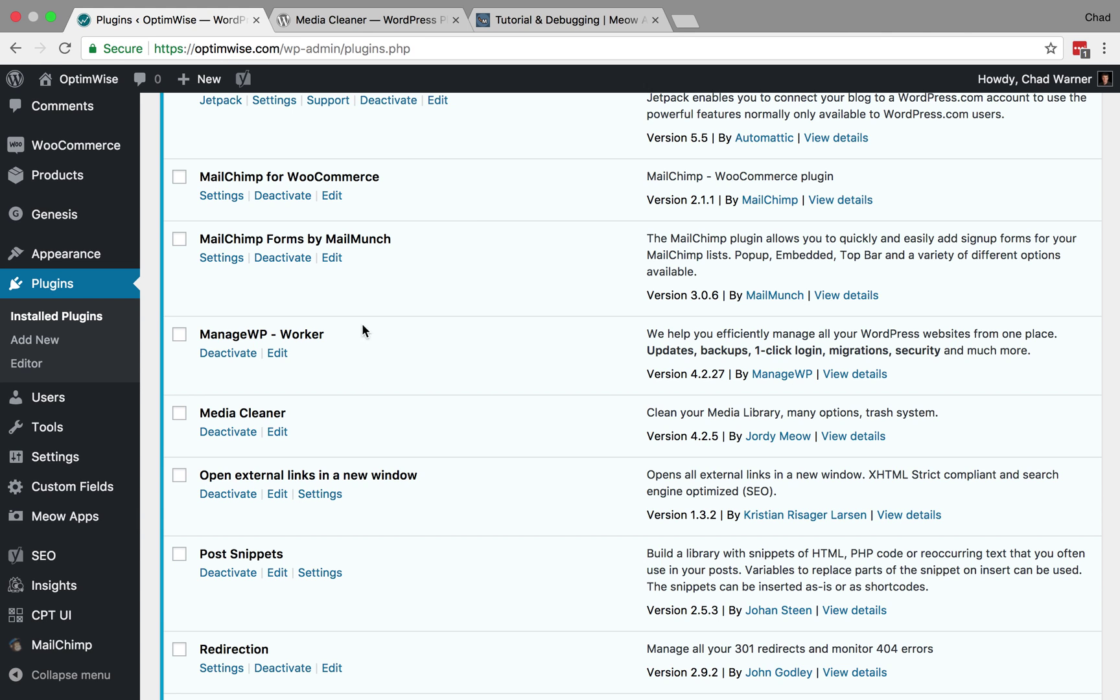
Read through the WordPress.org Media Cleaner 4.2.5 listing, then bring up Meow Apps' Tutorial & Debugging page.
{"action": "left_click", "coordinate": [353, 25]}
{"action": "scroll", "coordinate": [85, 421], "scroll_direction": "down", "scroll_amount": 4}
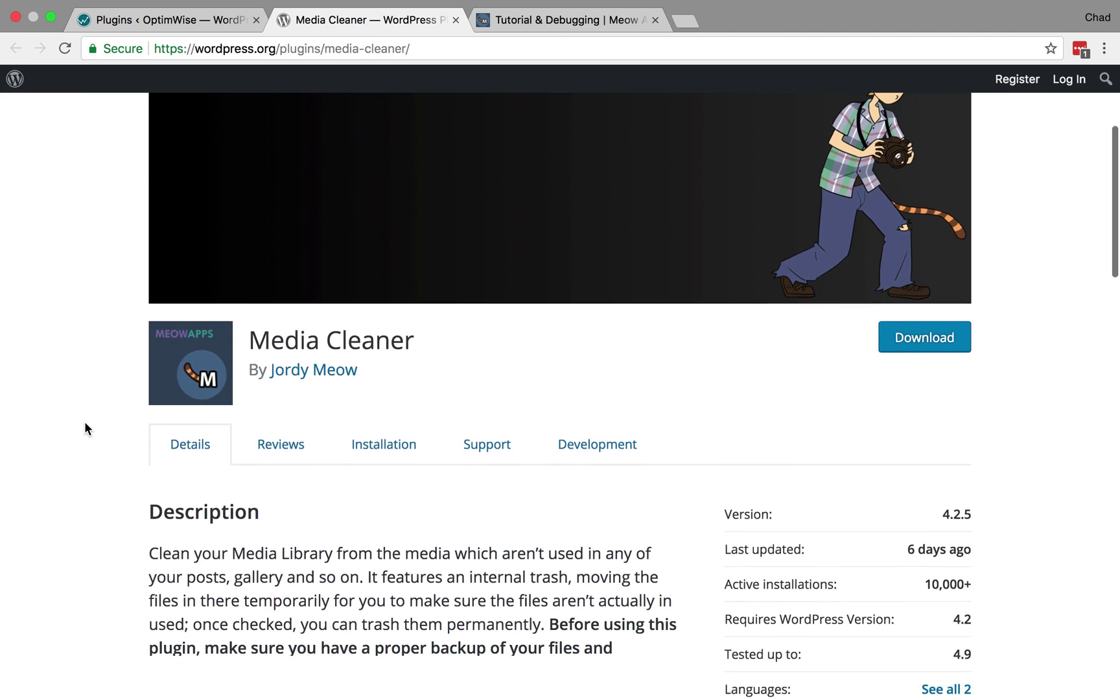
{"action": "scroll", "coordinate": [85, 424], "scroll_direction": "down", "scroll_amount": 15}
{"action": "scroll", "coordinate": [85, 428], "scroll_direction": "down", "scroll_amount": 4}
{"action": "scroll", "coordinate": [85, 428], "scroll_direction": "up", "scroll_amount": 20}
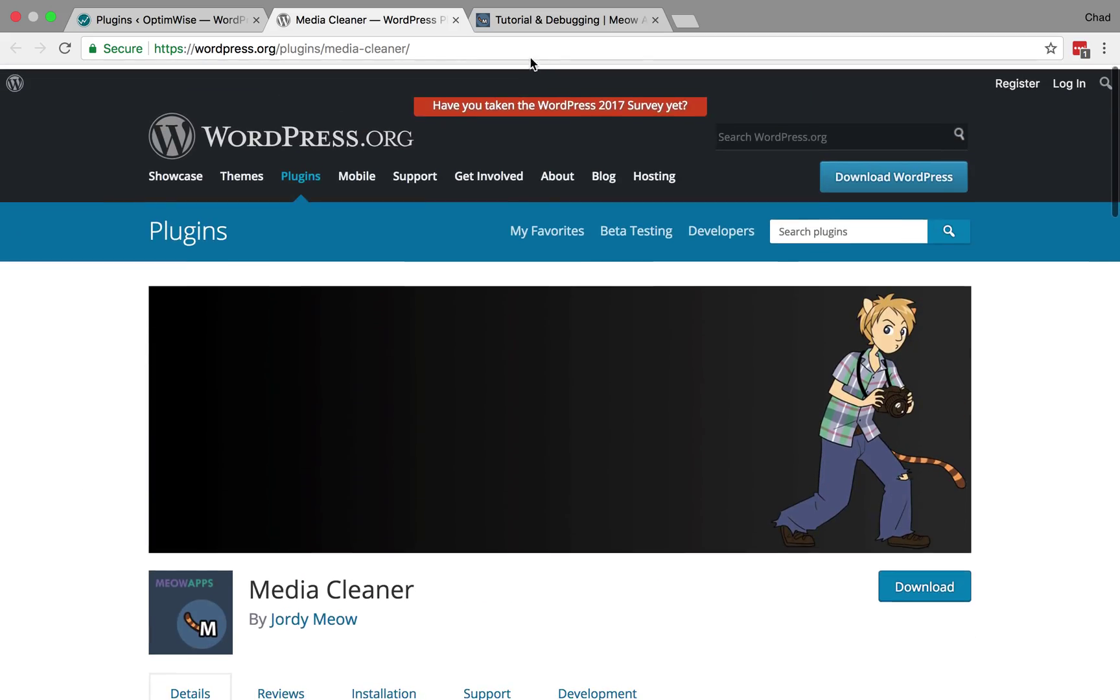
{"action": "left_click", "coordinate": [528, 19]}
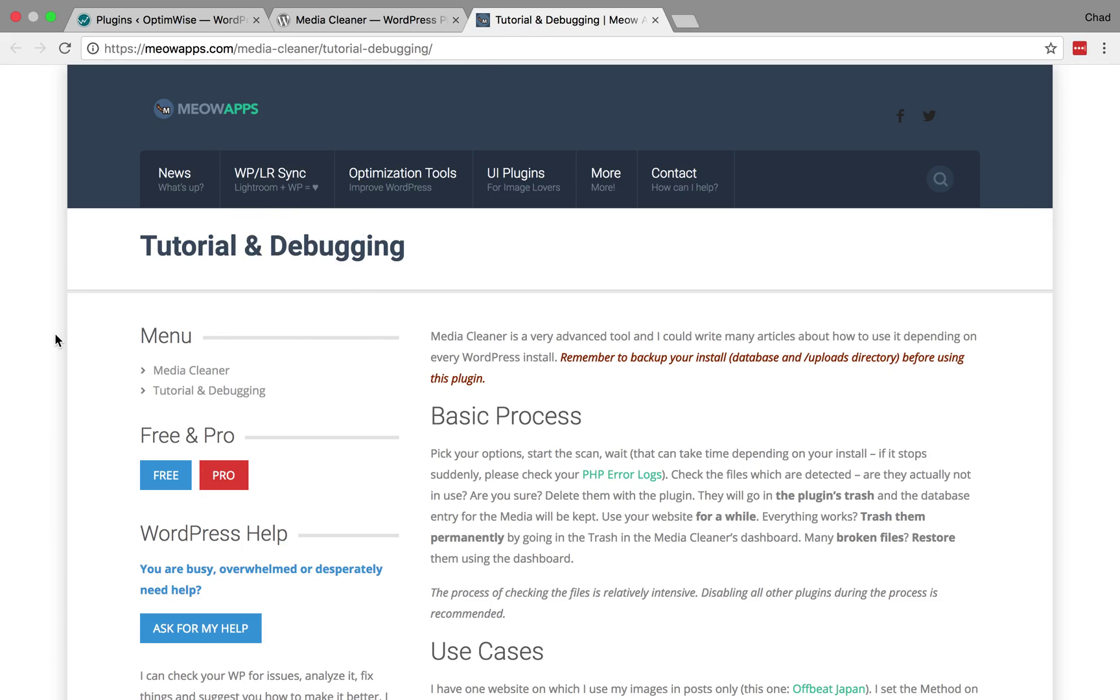
Skim the Meow Apps Tutorial & Debugging guide, then return to the WordPress plugins list.
{"action": "scroll", "coordinate": [30, 396], "scroll_direction": "down", "scroll_amount": 5}
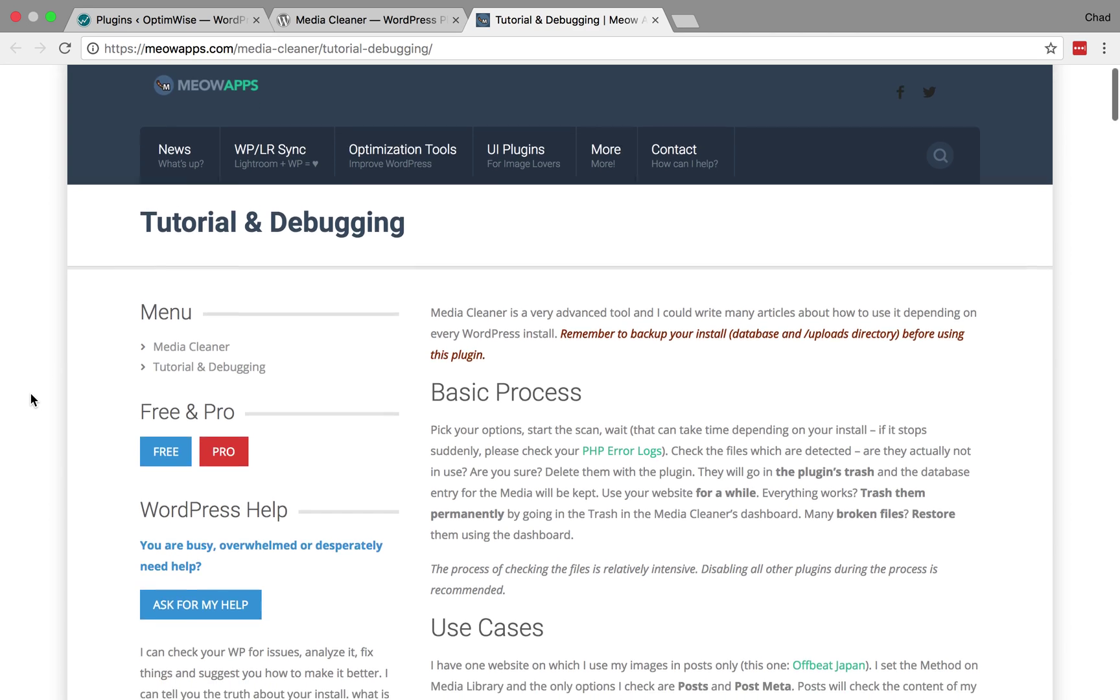
{"action": "scroll", "coordinate": [30, 400], "scroll_direction": "up", "scroll_amount": 5}
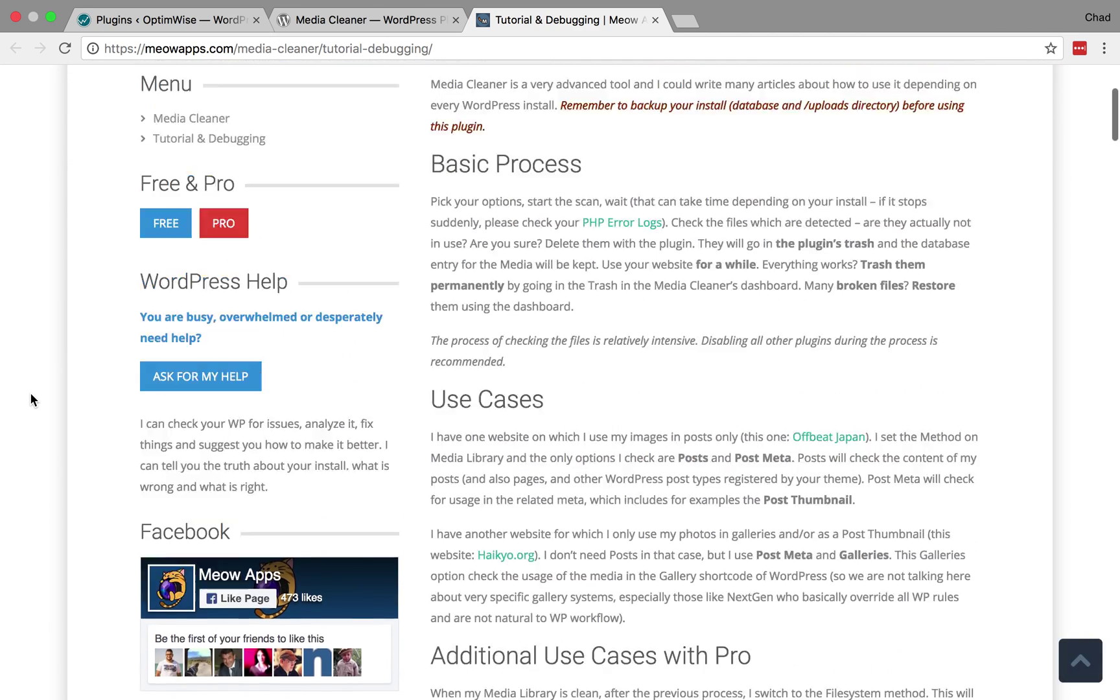
{"action": "left_click", "coordinate": [166, 24]}
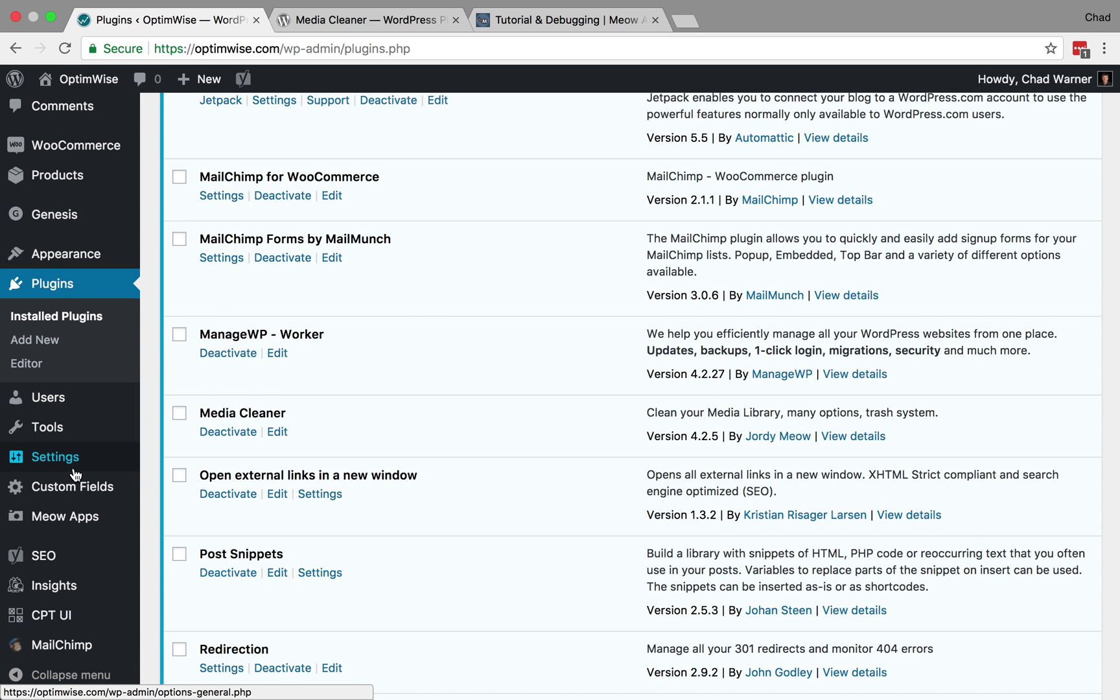
Review Media Cleaner's settings: Media Library scanning with Posts, Post Meta, Galleries and Widgets checks.
{"action": "scroll", "coordinate": [76, 475], "scroll_direction": "down", "scroll_amount": 3}
{"action": "mouse_move", "coordinate": [68, 516]}
{"action": "left_click", "coordinate": [175, 543]}
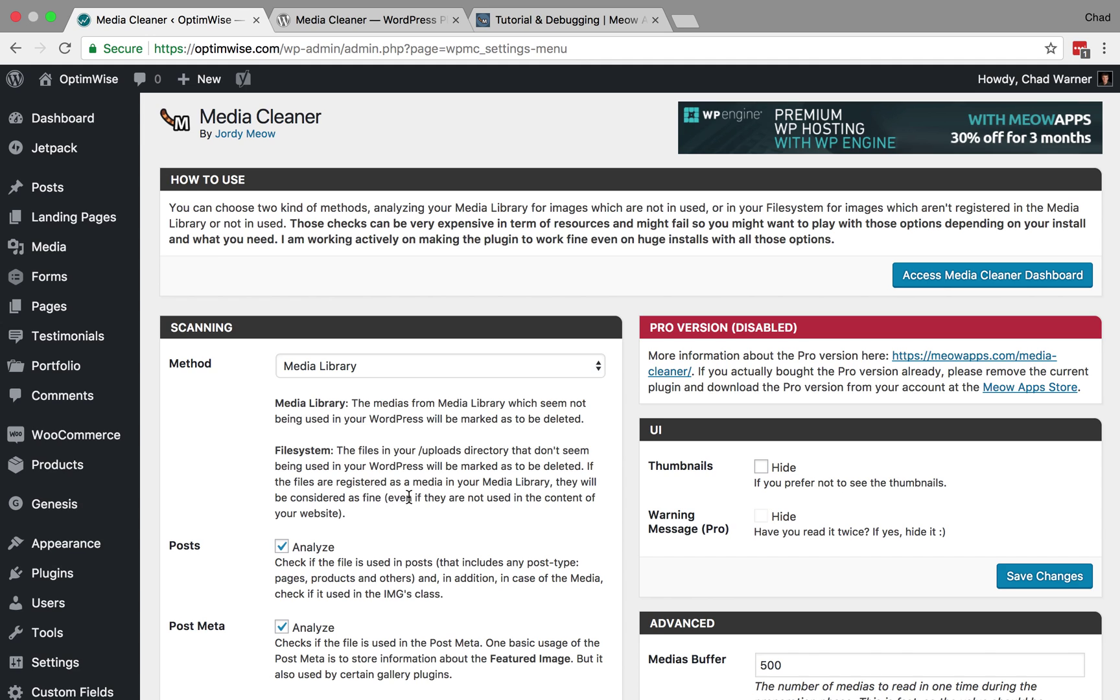
{"action": "scroll", "coordinate": [404, 492], "scroll_direction": "down", "scroll_amount": 5}
{"action": "scroll", "coordinate": [403, 409], "scroll_direction": "down", "scroll_amount": 1}
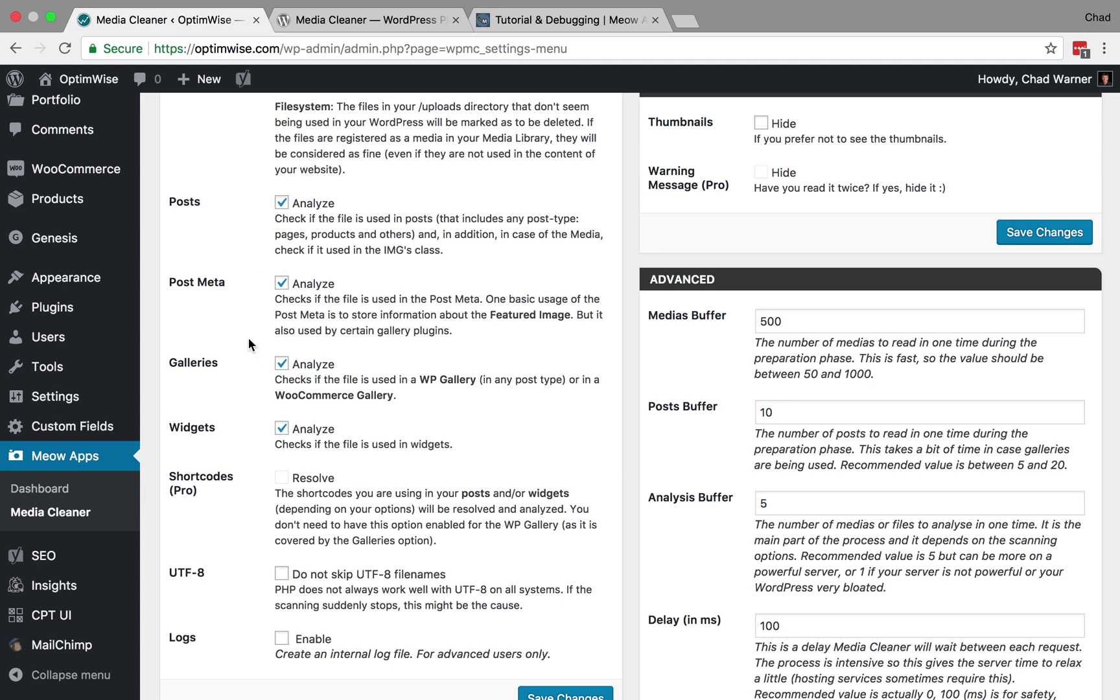
{"action": "scroll", "coordinate": [347, 239], "scroll_direction": "down", "scroll_amount": 2}
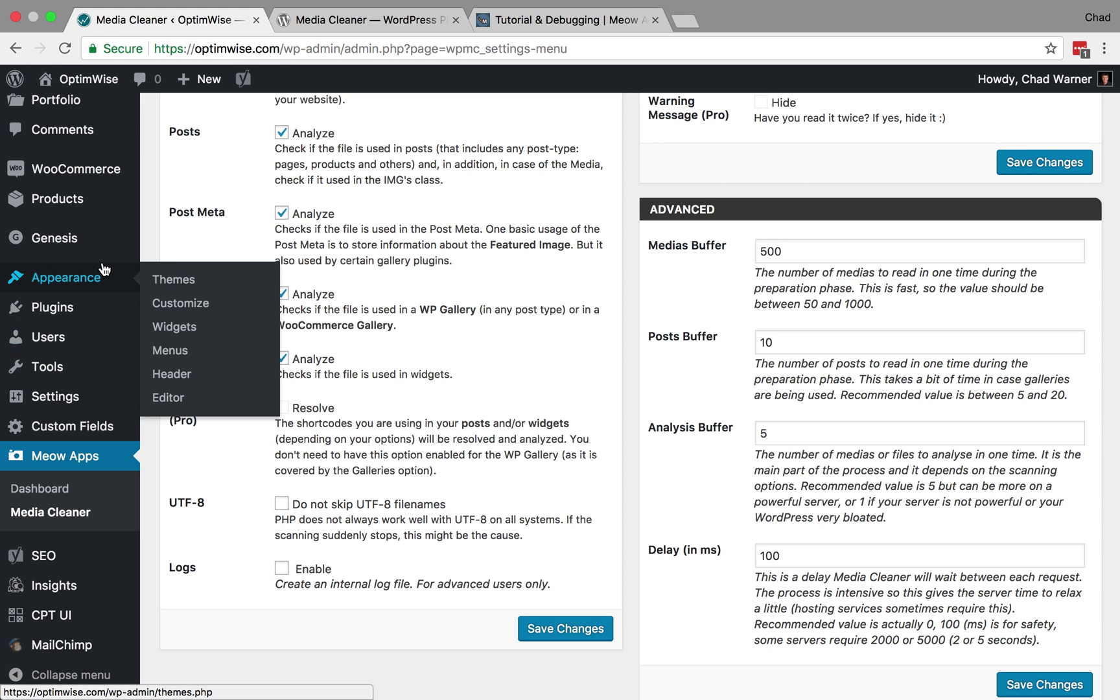
{"action": "scroll", "coordinate": [104, 269], "scroll_direction": "up", "scroll_amount": 4}
{"action": "scroll", "coordinate": [103, 269], "scroll_direction": "up", "scroll_amount": 2}
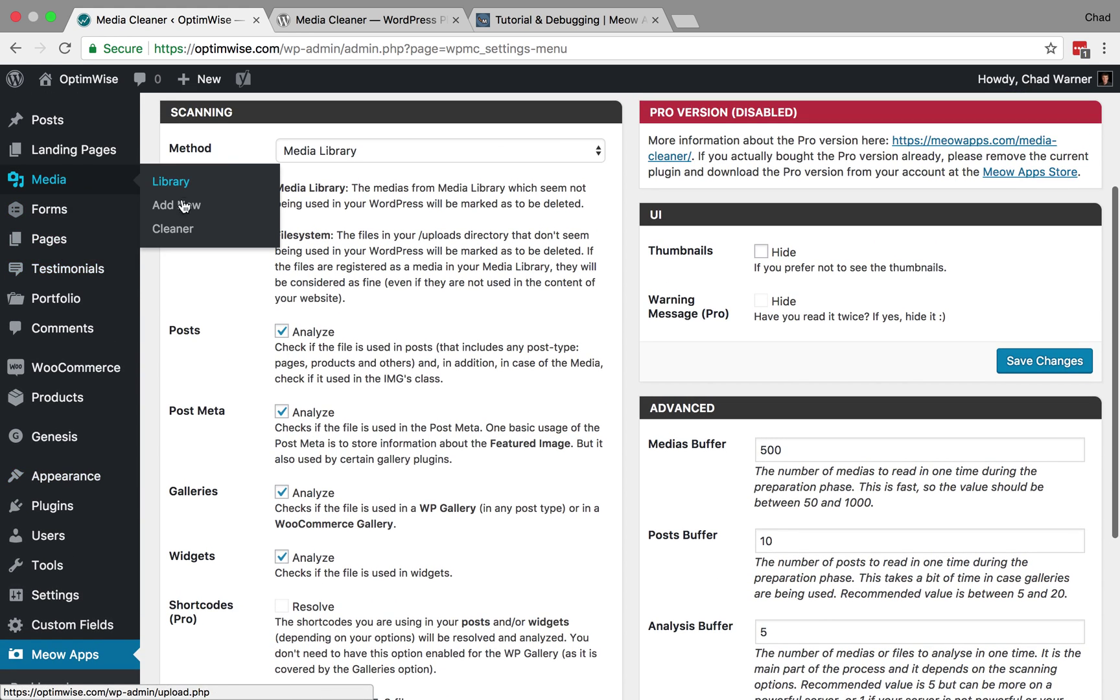
Open Media > Cleaner and scroll to the 54 flagged issues totalling 16.92 MB.
{"action": "left_click", "coordinate": [173, 229]}
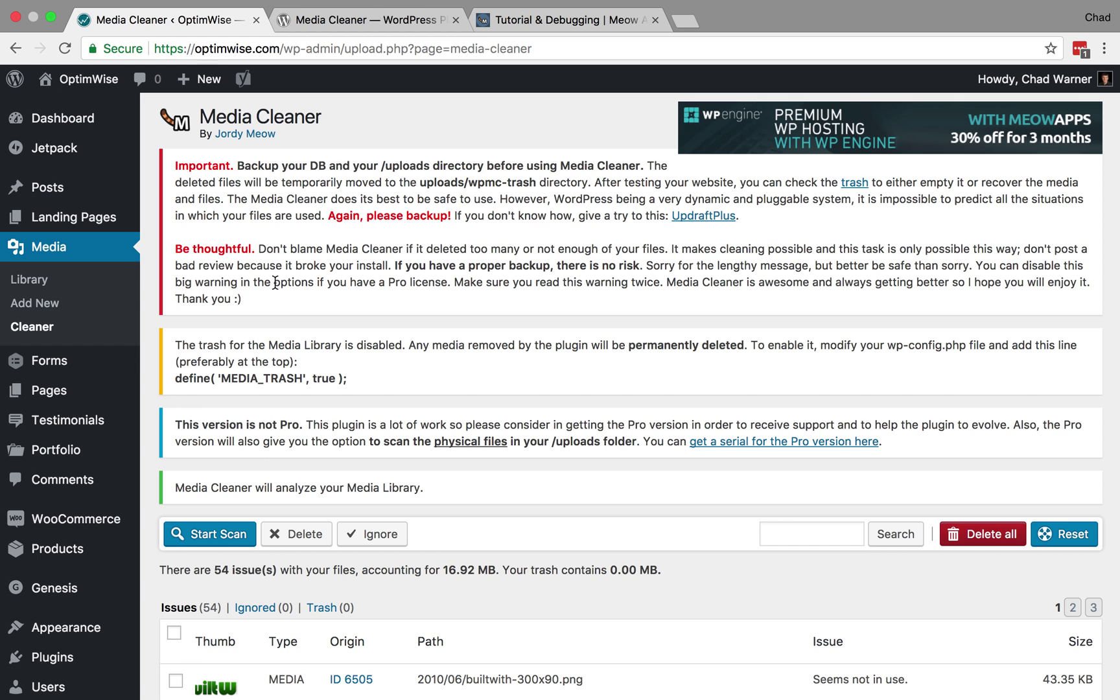
{"action": "scroll", "coordinate": [252, 259], "scroll_direction": "down", "scroll_amount": 10}
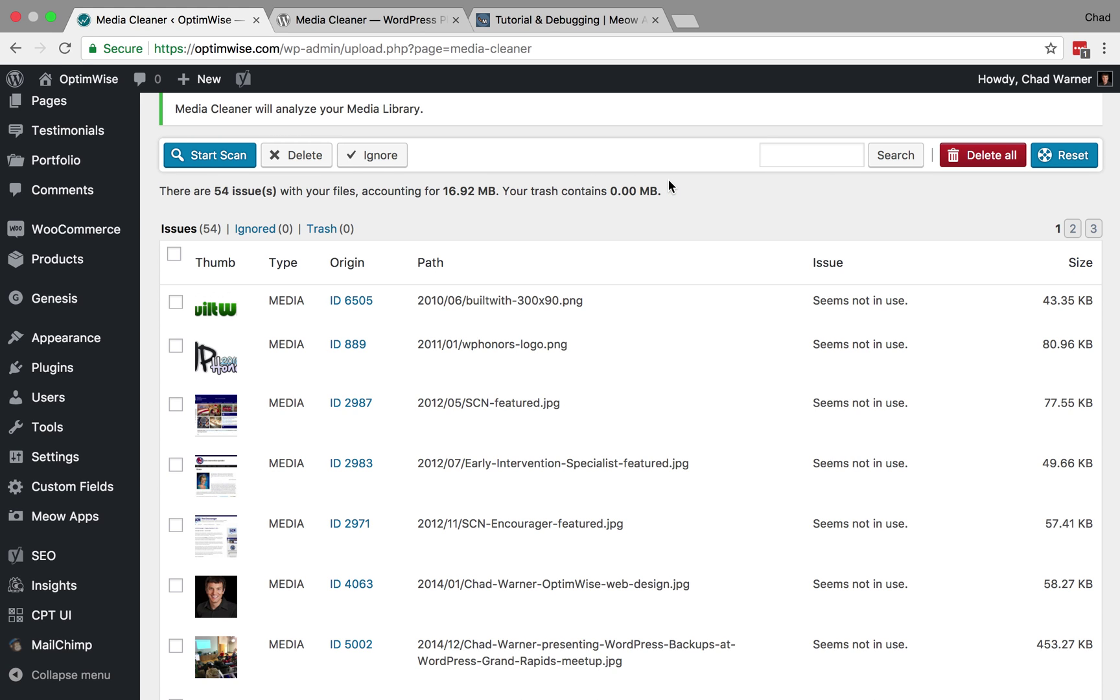
{"action": "scroll", "coordinate": [540, 199], "scroll_direction": "down", "scroll_amount": 3}
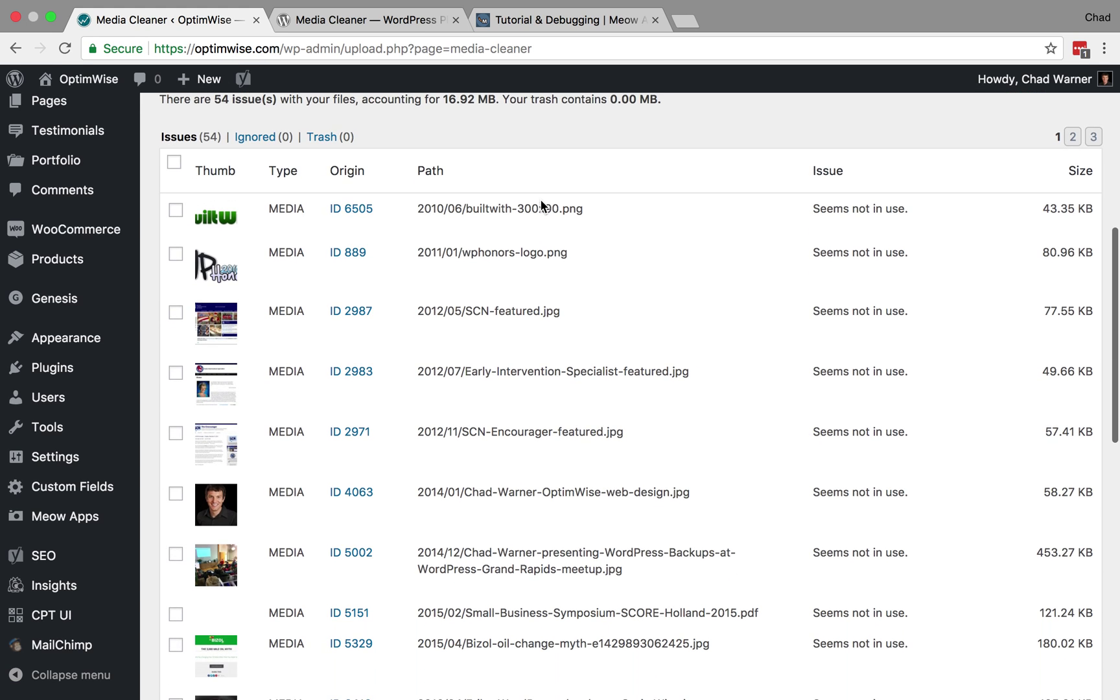
{"action": "left_click", "coordinate": [174, 162]}
{"action": "left_click", "coordinate": [173, 164]}
{"action": "left_click", "coordinate": [176, 210]}
{"action": "left_click", "coordinate": [176, 209]}
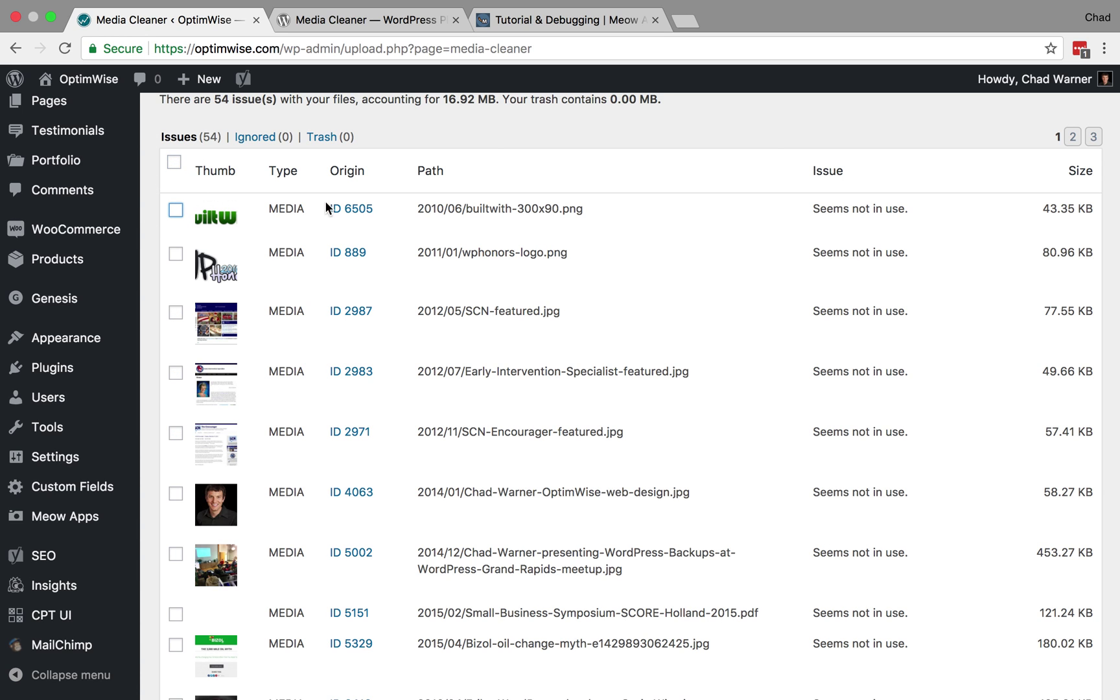
{"action": "scroll", "coordinate": [547, 204], "scroll_direction": "up", "scroll_amount": 1}
{"action": "scroll", "coordinate": [546, 203], "scroll_direction": "down", "scroll_amount": 10}
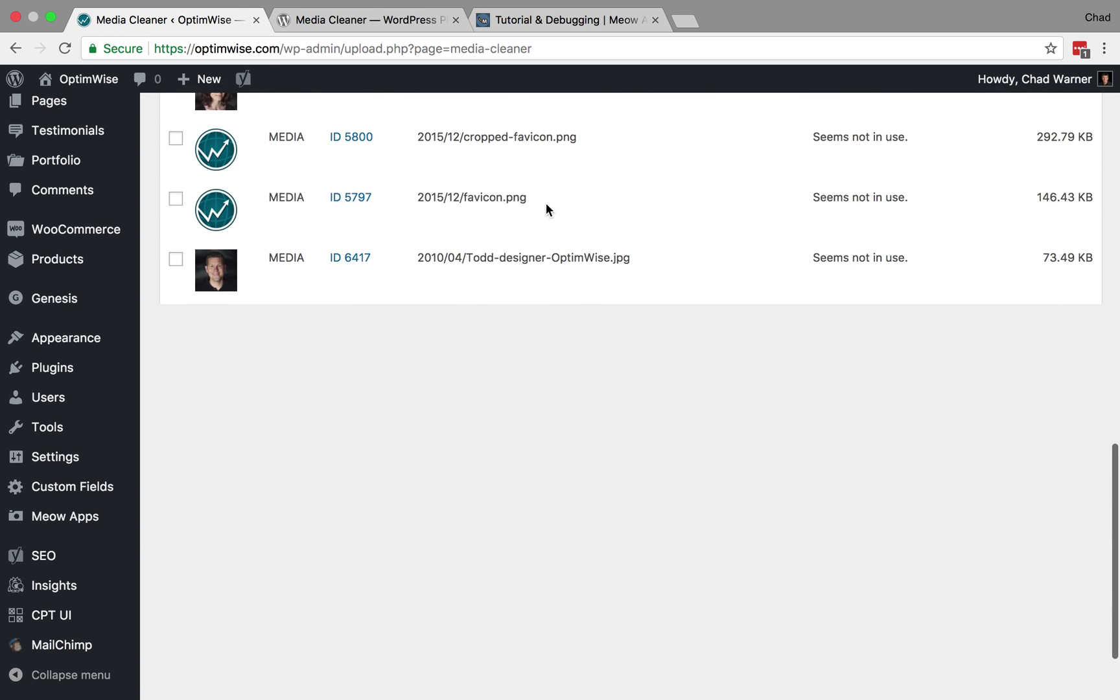
{"action": "scroll", "coordinate": [546, 203], "scroll_direction": "down", "scroll_amount": 3}
{"action": "scroll", "coordinate": [545, 203], "scroll_direction": "up", "scroll_amount": 15}
{"action": "scroll", "coordinate": [516, 231], "scroll_direction": "down", "scroll_amount": 4}
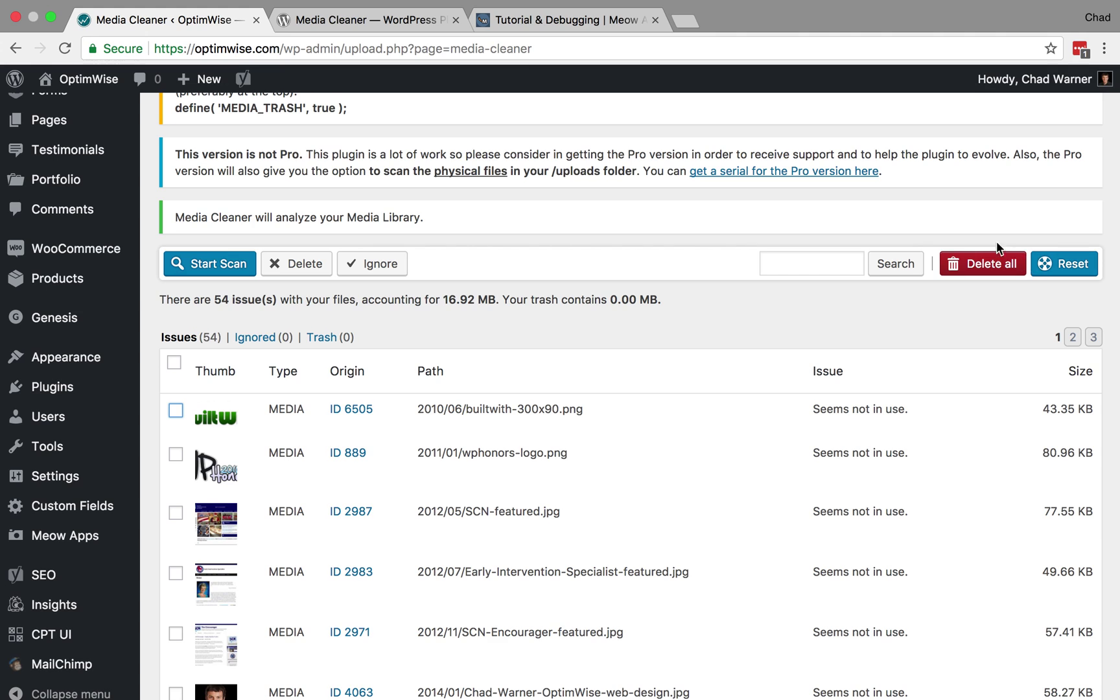
{"action": "left_click", "coordinate": [785, 273]}
{"action": "scroll", "coordinate": [679, 326], "scroll_direction": "down", "scroll_amount": 5}
{"action": "scroll", "coordinate": [679, 327], "scroll_direction": "down", "scroll_amount": 2}
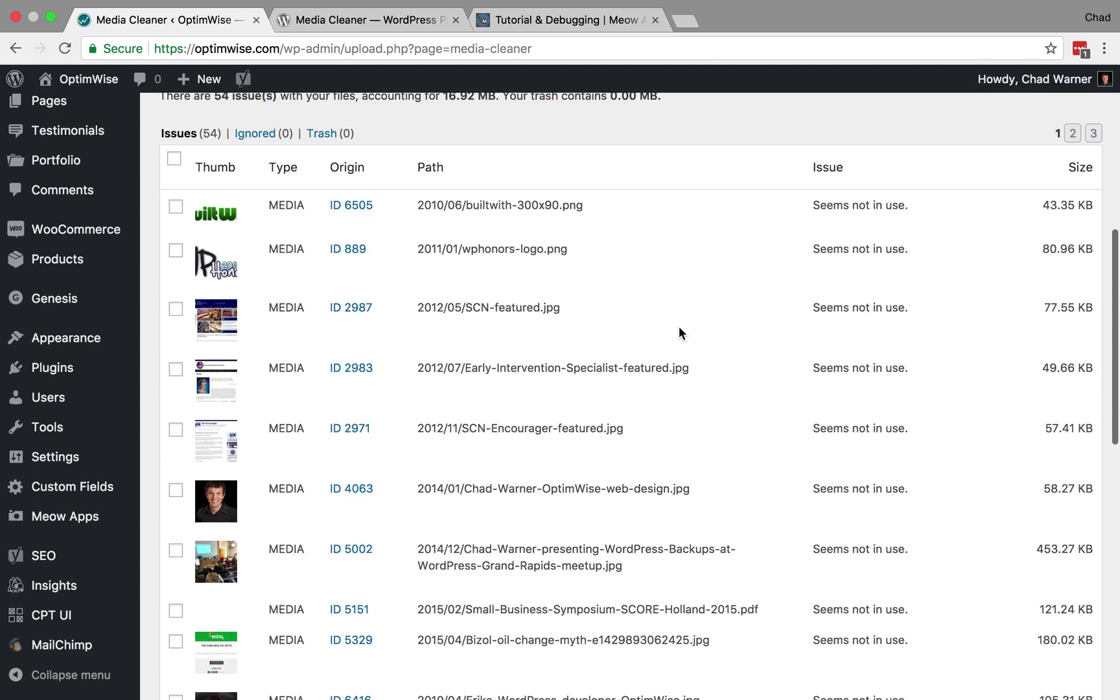
{"action": "scroll", "coordinate": [559, 122], "scroll_direction": "up", "scroll_amount": 1}
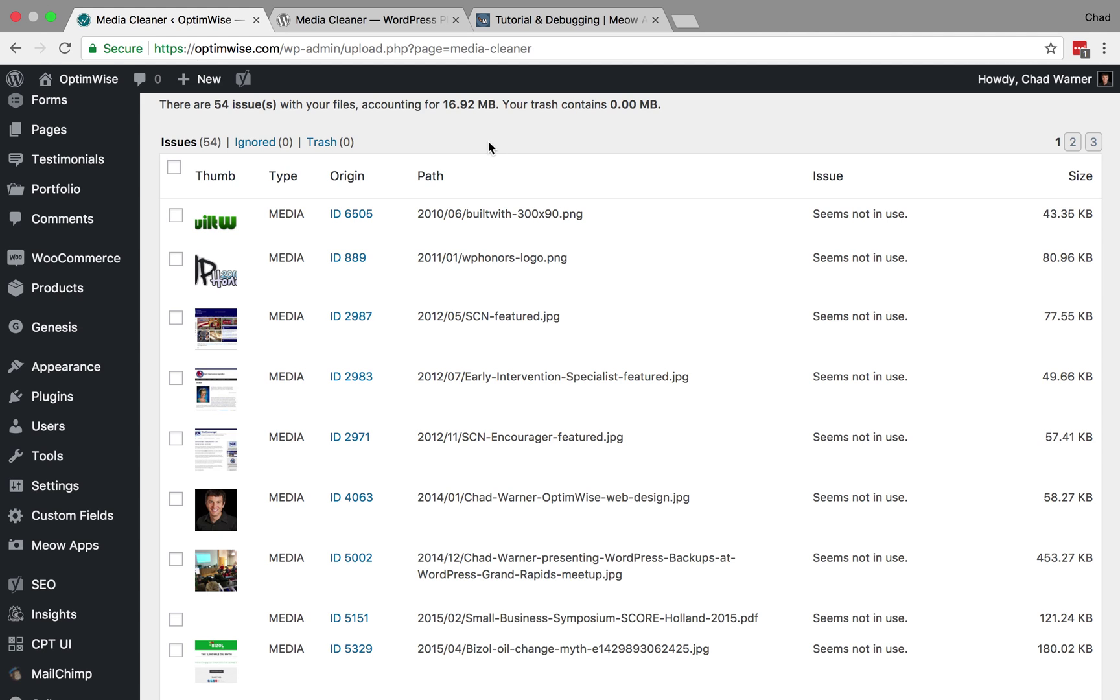
{"action": "scroll", "coordinate": [488, 147], "scroll_direction": "up", "scroll_amount": 1}
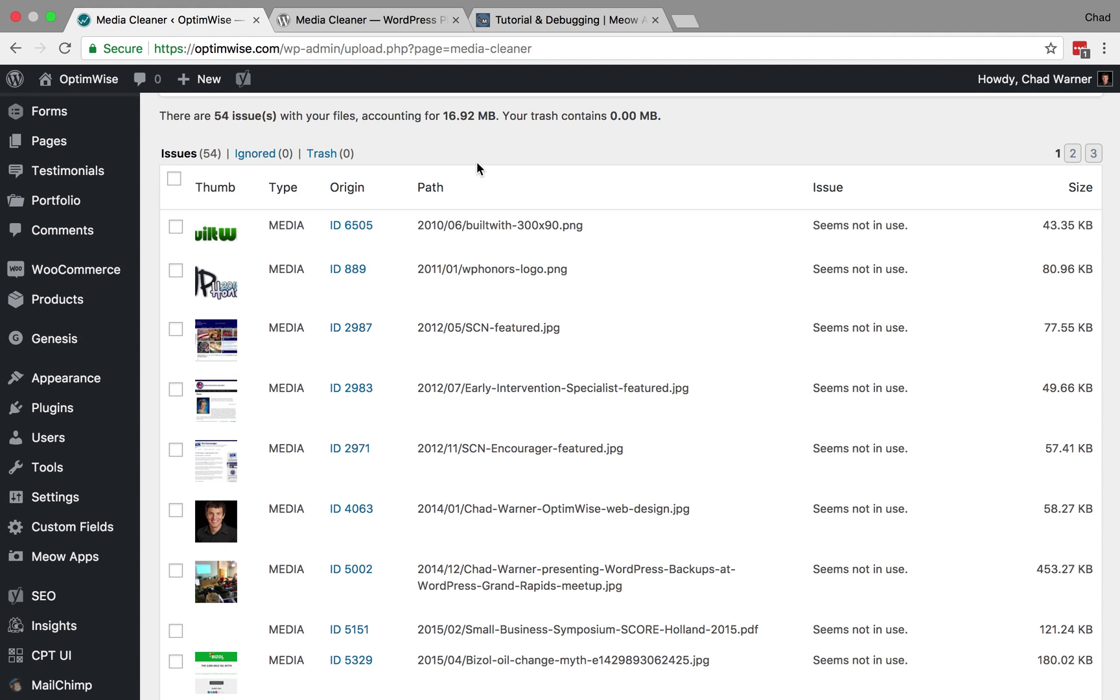
{"action": "left_click_drag", "start_coordinate": [806, 228], "coordinate": [896, 231]}
{"action": "left_click", "coordinate": [908, 229]}
{"action": "scroll", "coordinate": [672, 226], "scroll_direction": "up", "scroll_amount": 2}
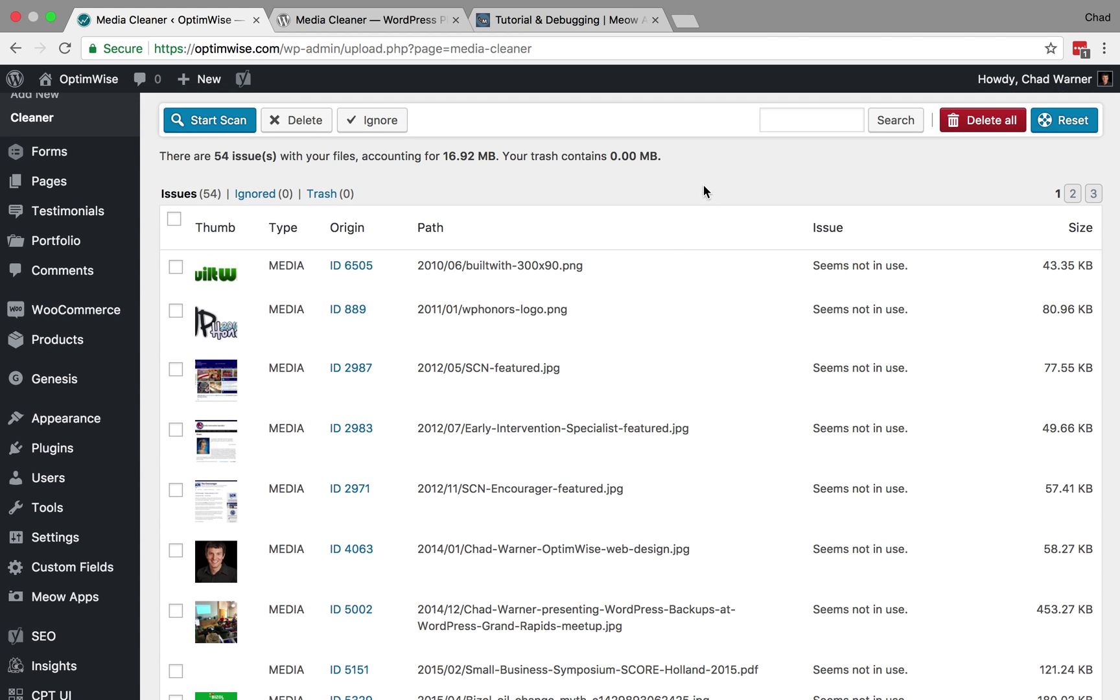
{"action": "scroll", "coordinate": [704, 188], "scroll_direction": "up", "scroll_amount": 5}
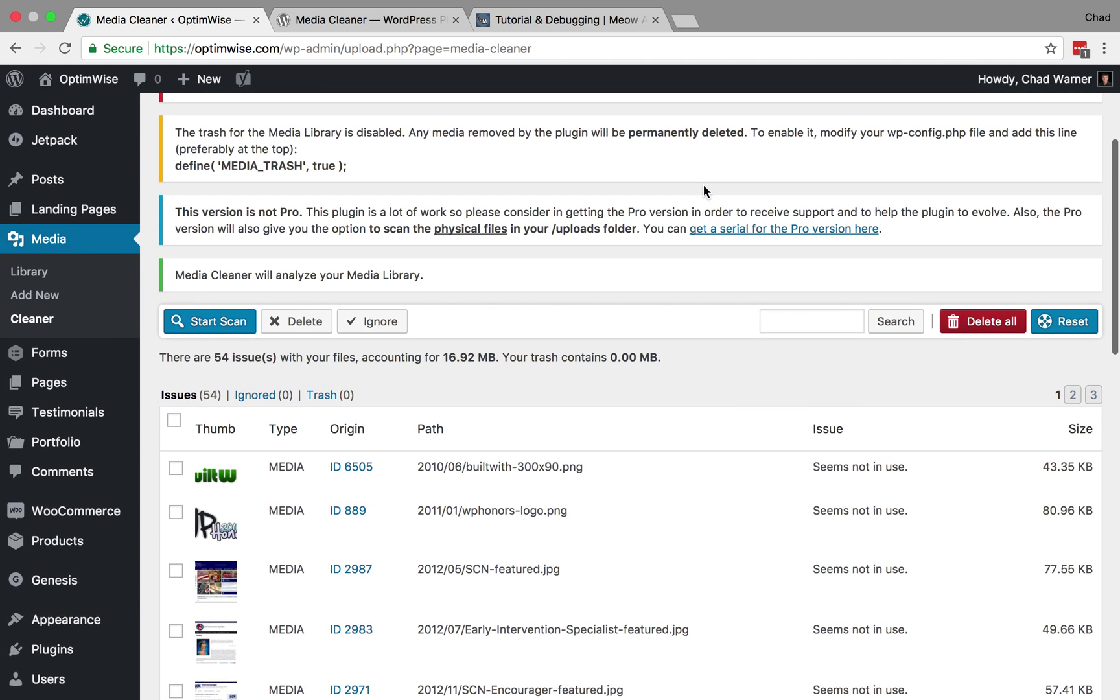
{"action": "scroll", "coordinate": [703, 188], "scroll_direction": "down", "scroll_amount": 4}
{"action": "scroll", "coordinate": [703, 188], "scroll_direction": "down", "scroll_amount": 1}
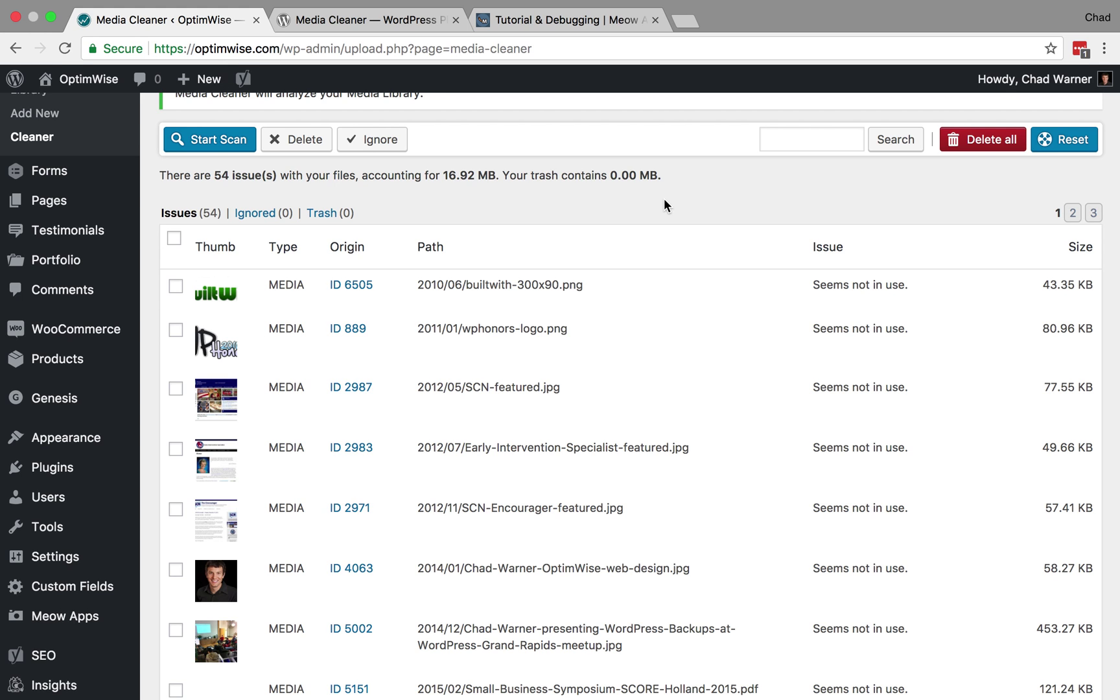
{"action": "scroll", "coordinate": [50, 175], "scroll_direction": "up", "scroll_amount": 2}
Open the Media Library, toggle grid then list view, and scroll to the Nerd Balloon row.
{"action": "left_click", "coordinate": [39, 142]}
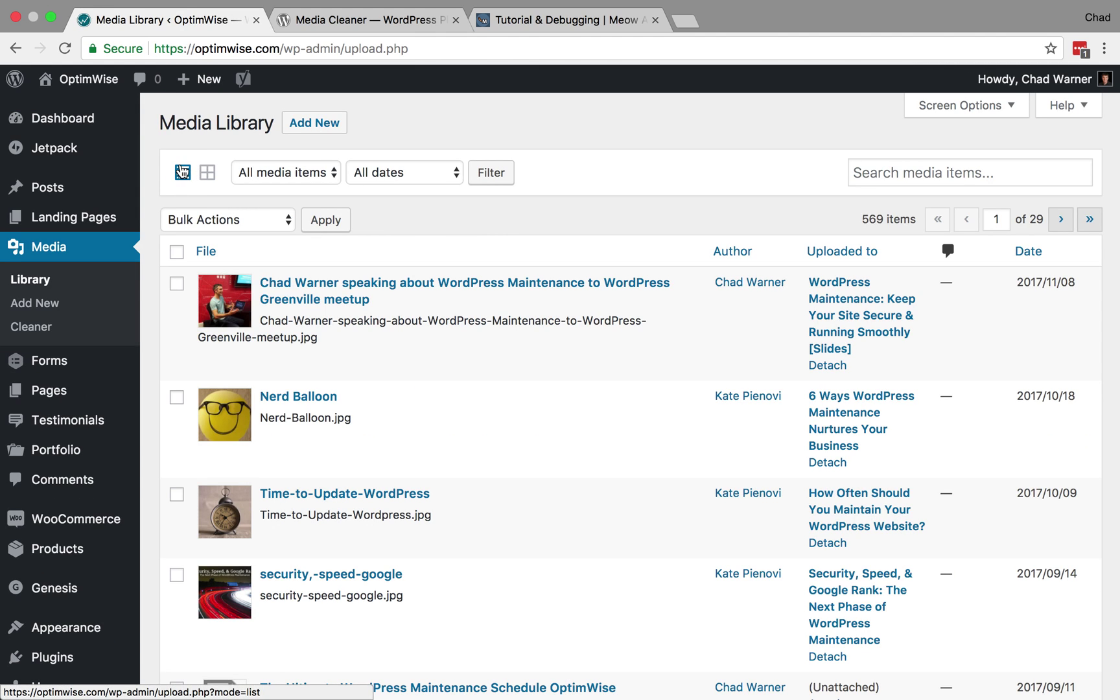
{"action": "left_click", "coordinate": [218, 177]}
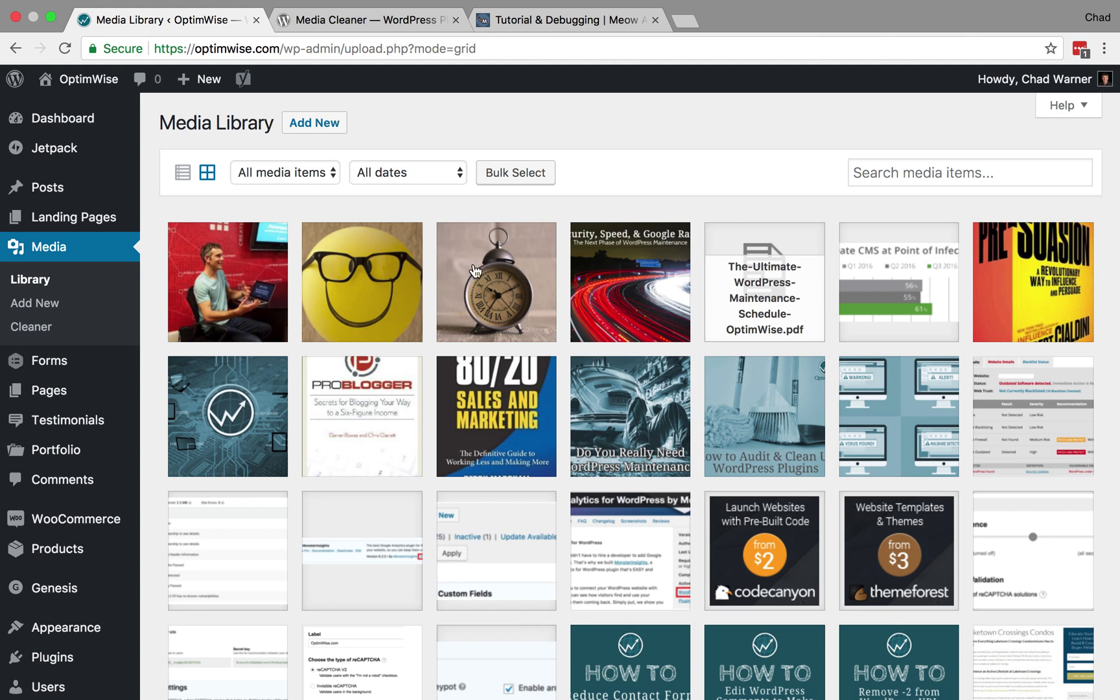
{"action": "left_click", "coordinate": [184, 180]}
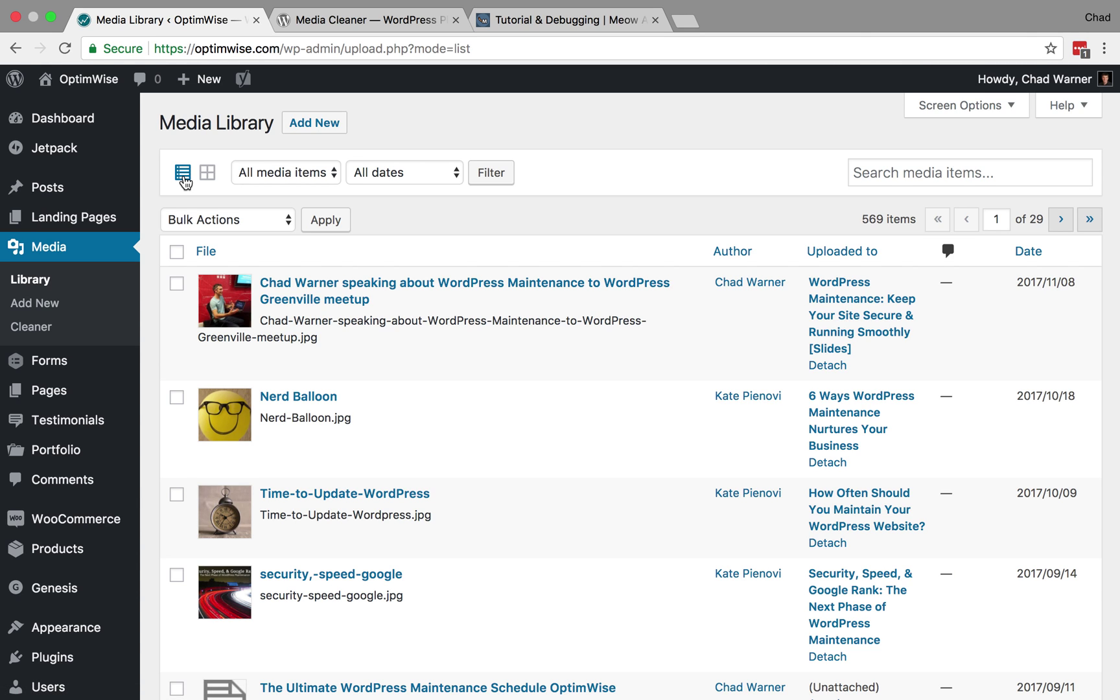
{"action": "scroll", "coordinate": [278, 316], "scroll_direction": "down", "scroll_amount": 5}
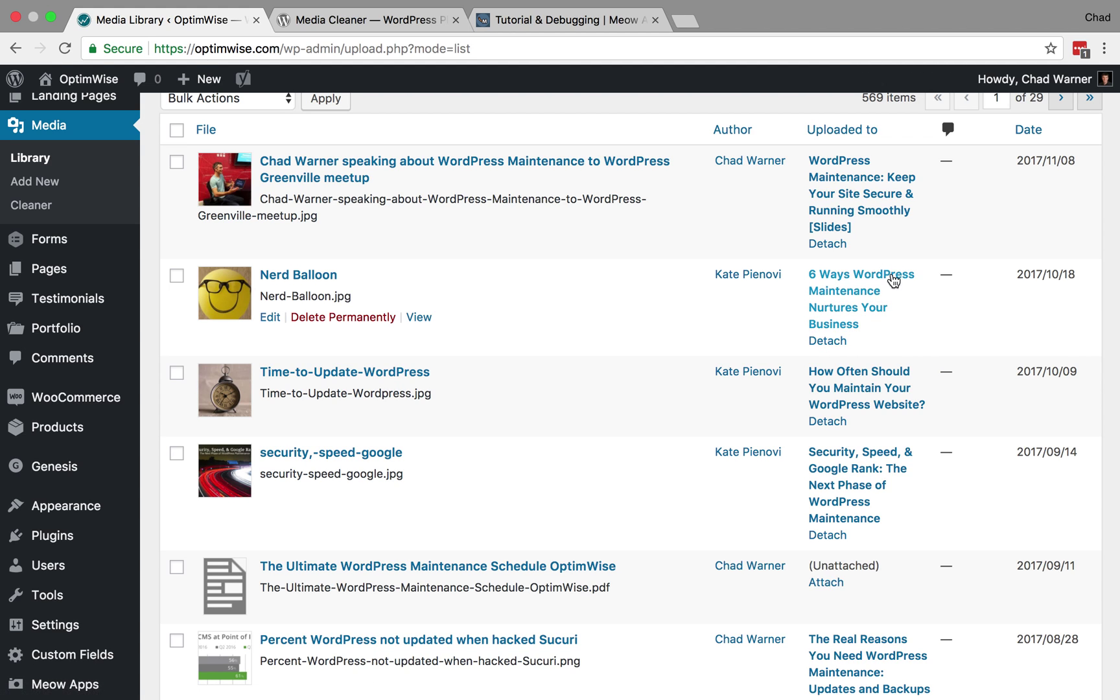
Open Nerd Balloon's attached post in a new tab and confirm the image appears in its Visual editor.
{"action": "left_click", "coordinate": [858, 312], "text": "super"}
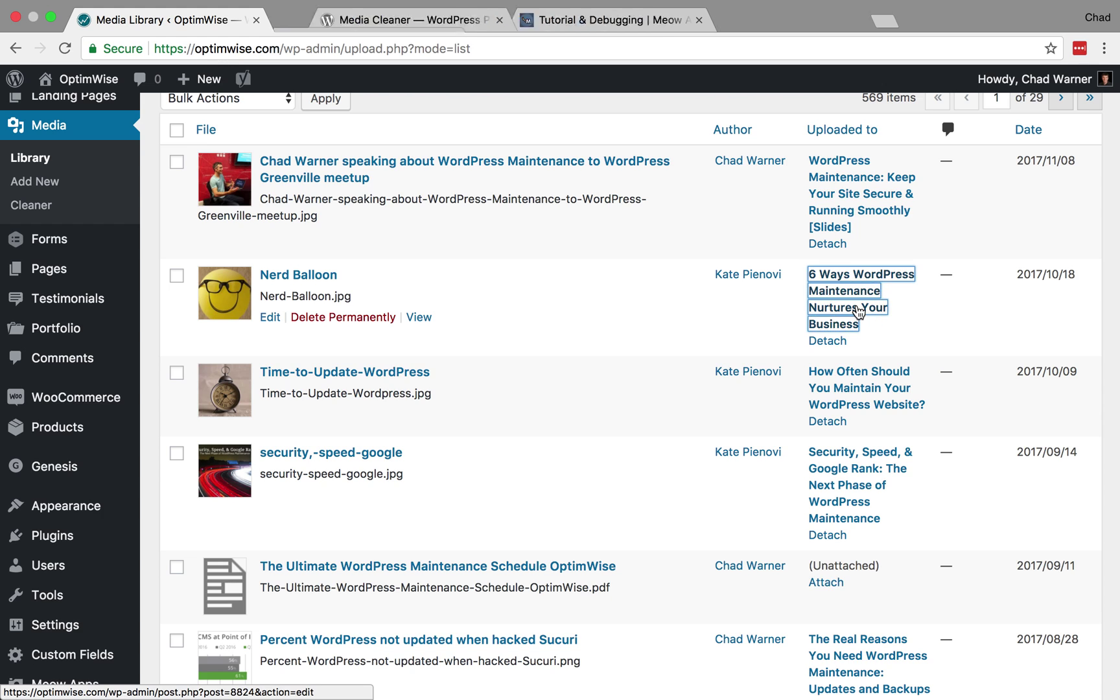
{"action": "left_click", "coordinate": [385, 29]}
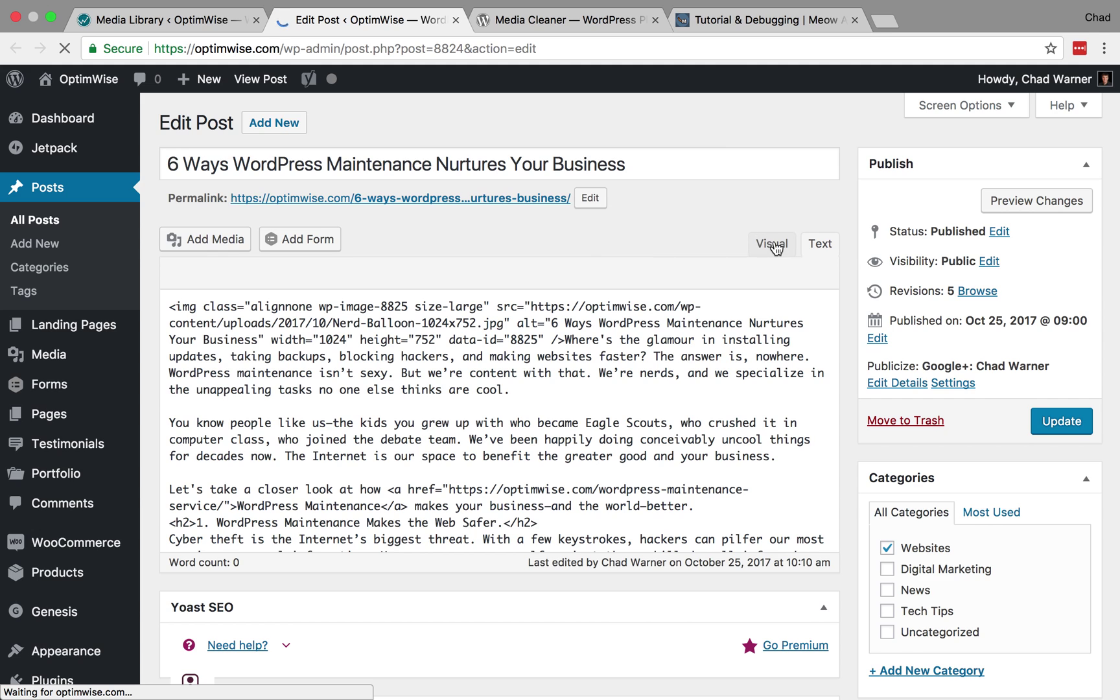
{"action": "left_click", "coordinate": [772, 244]}
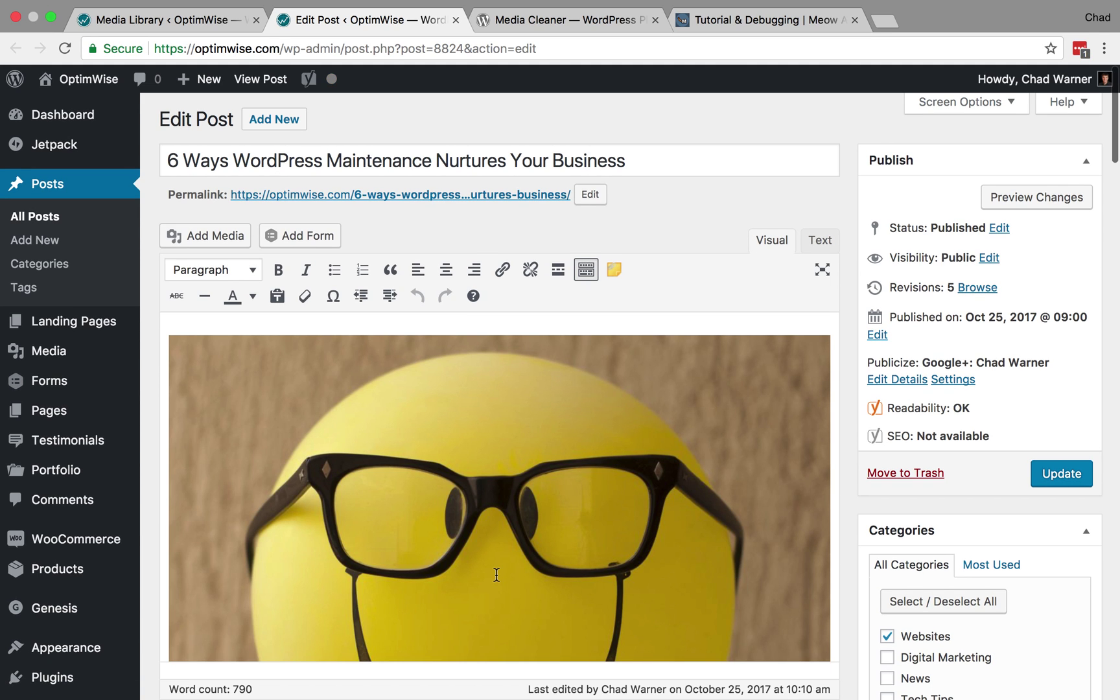
{"action": "left_click", "coordinate": [221, 26]}
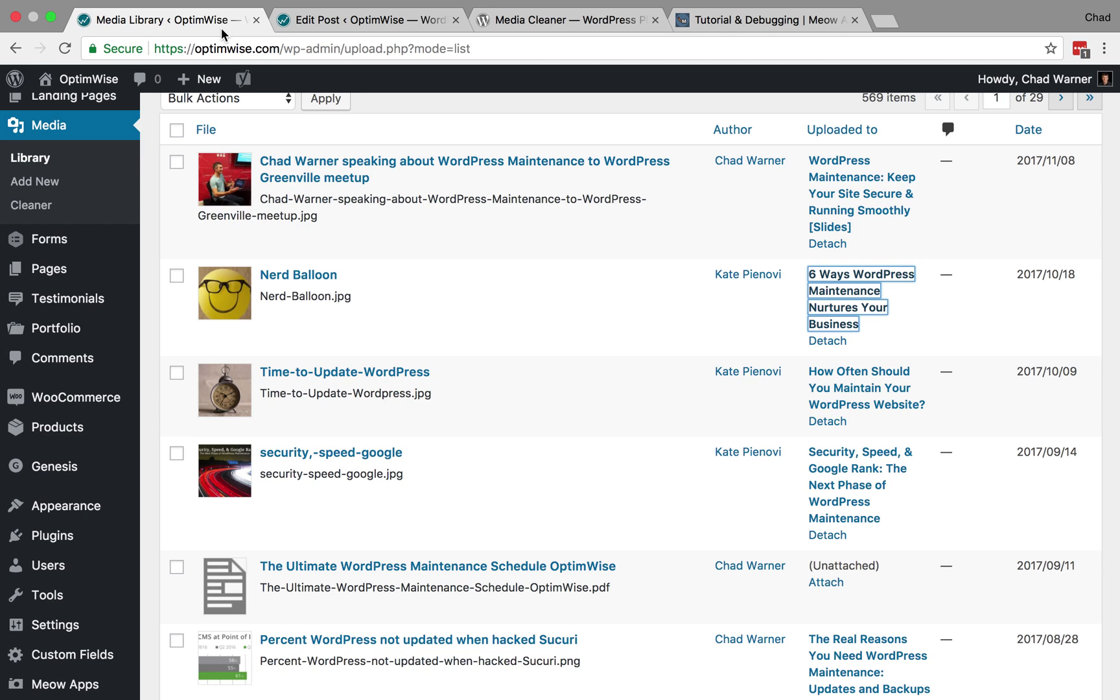
{"action": "left_click", "coordinate": [720, 316]}
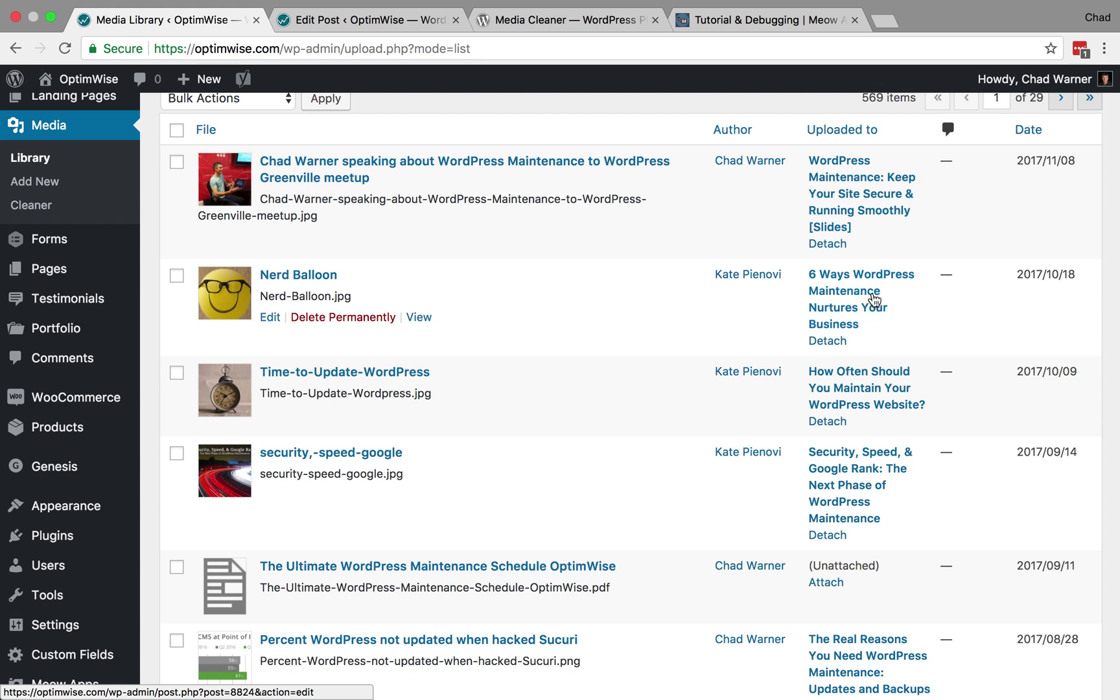
{"action": "left_click", "coordinate": [403, 24]}
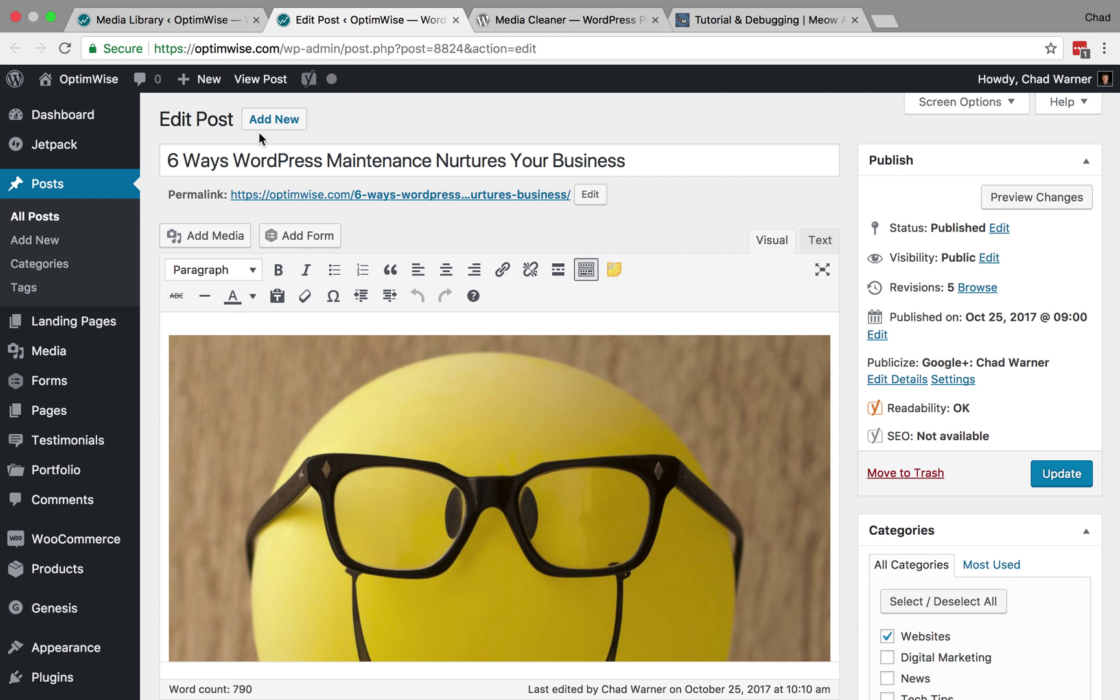
{"action": "left_click", "coordinate": [220, 21]}
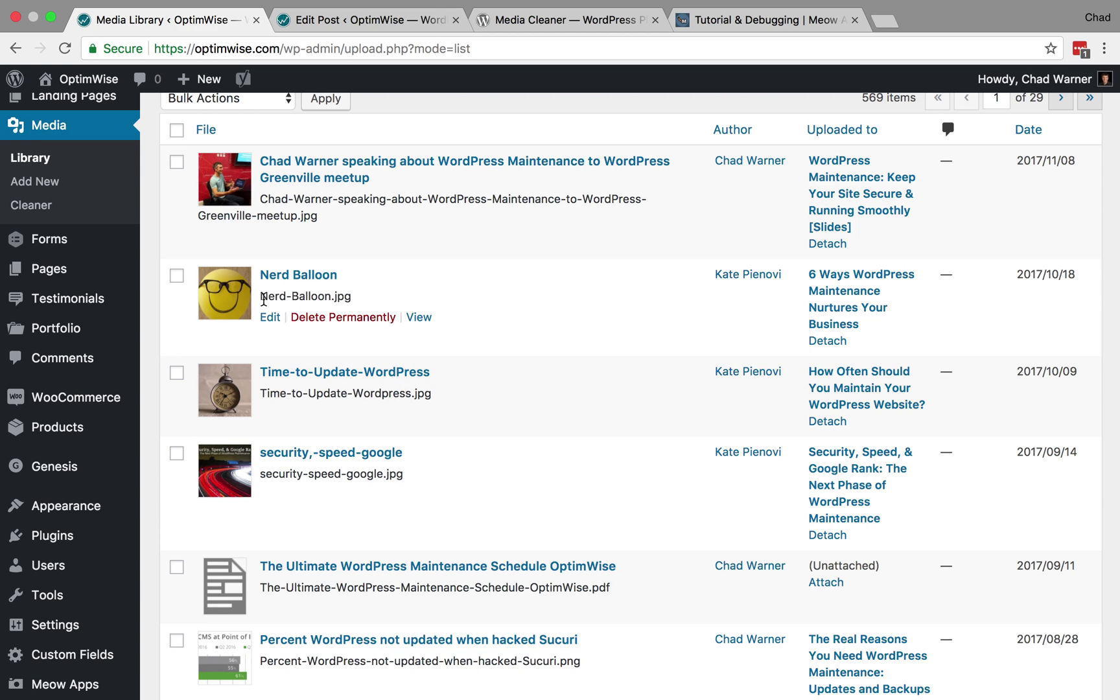
Copy 'Nerd-Balloon' from the Nerd-Balloon.jpg filename and go to the All Posts list.
{"action": "left_click_drag", "start_coordinate": [260, 298], "coordinate": [351, 296]}
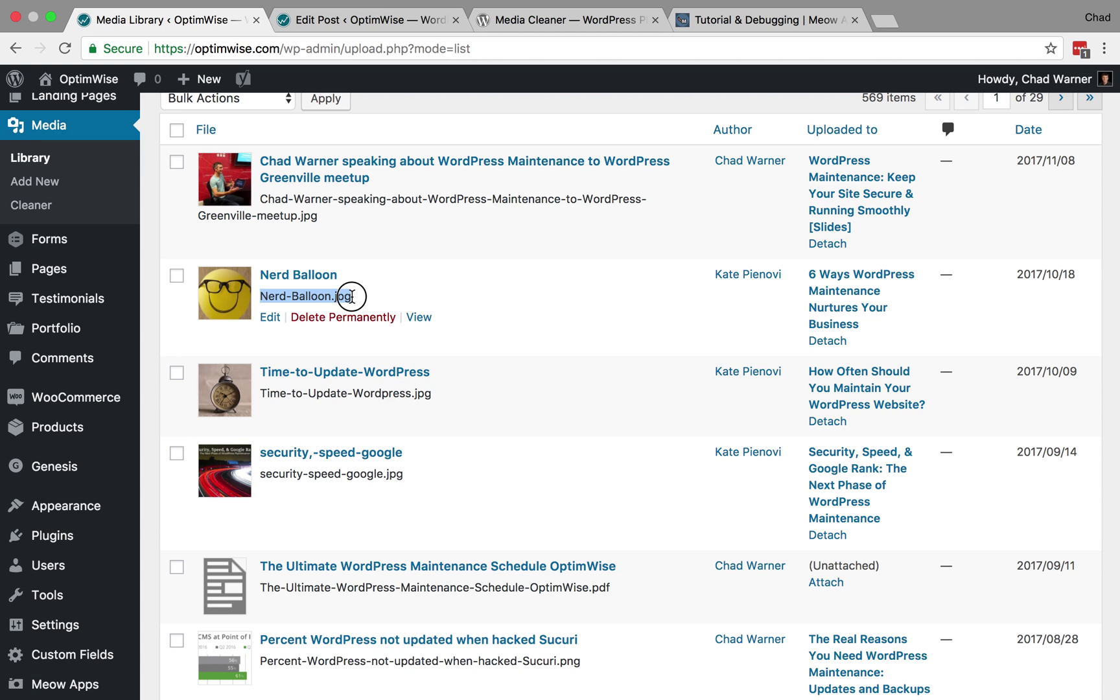
{"action": "left_click_drag", "start_coordinate": [351, 296], "coordinate": [332, 298]}
{"action": "key", "text": "super+c"}
{"action": "scroll", "coordinate": [373, 297], "scroll_direction": "up", "scroll_amount": 4}
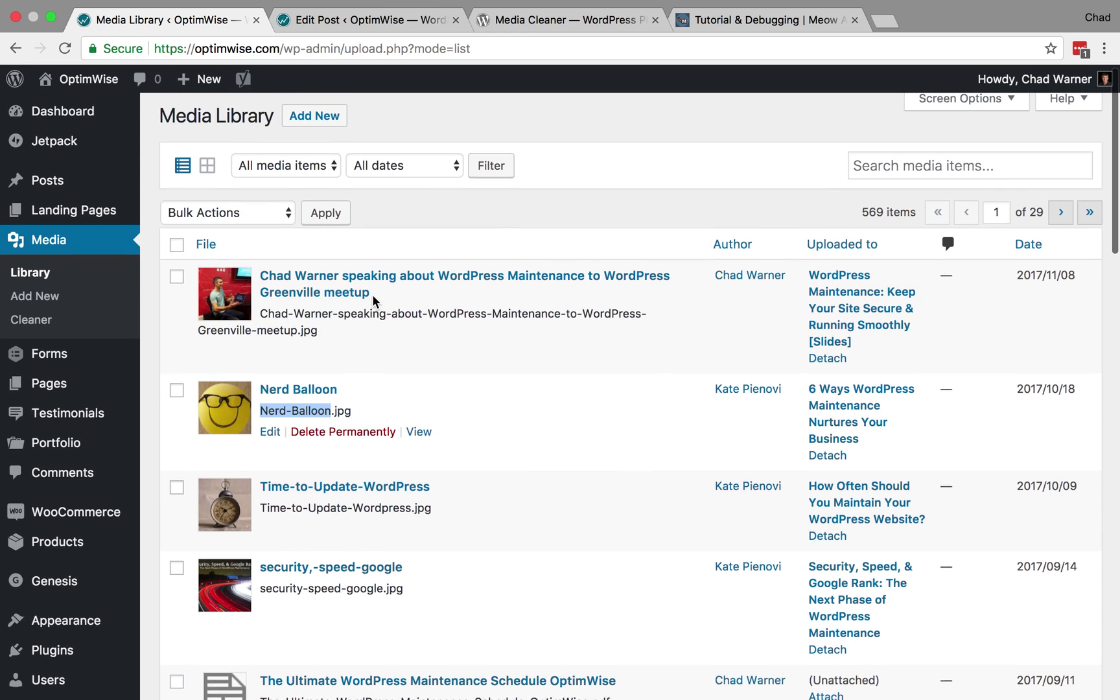
{"action": "mouse_move", "coordinate": [77, 196]}
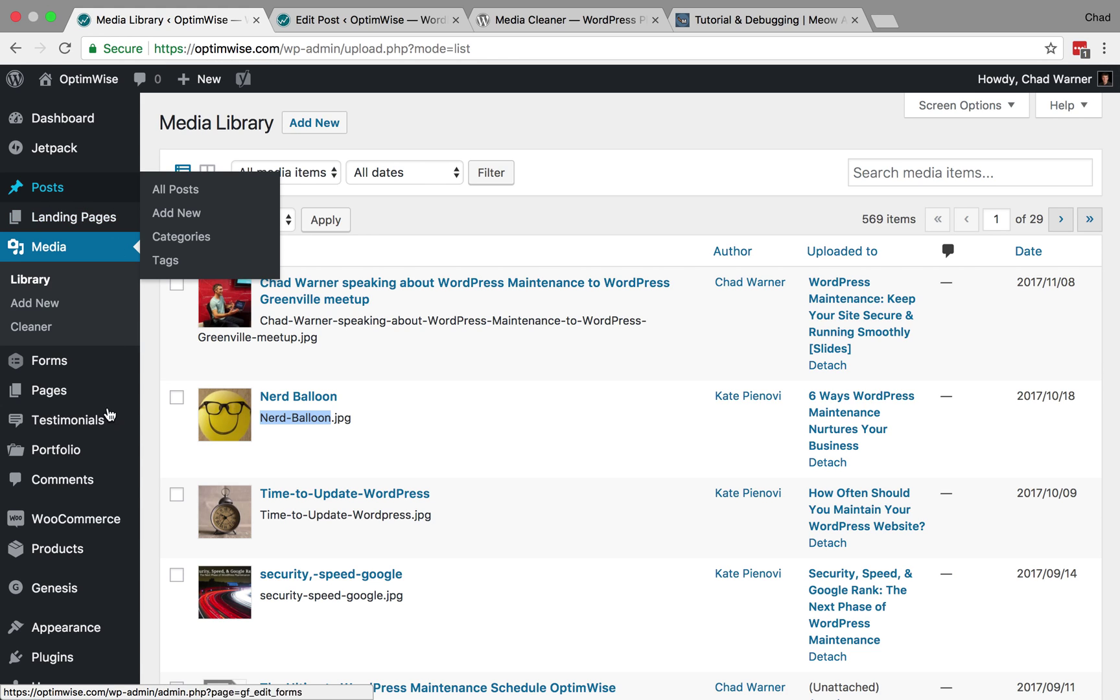
{"action": "mouse_move", "coordinate": [118, 397]}
{"action": "mouse_move", "coordinate": [68, 429]}
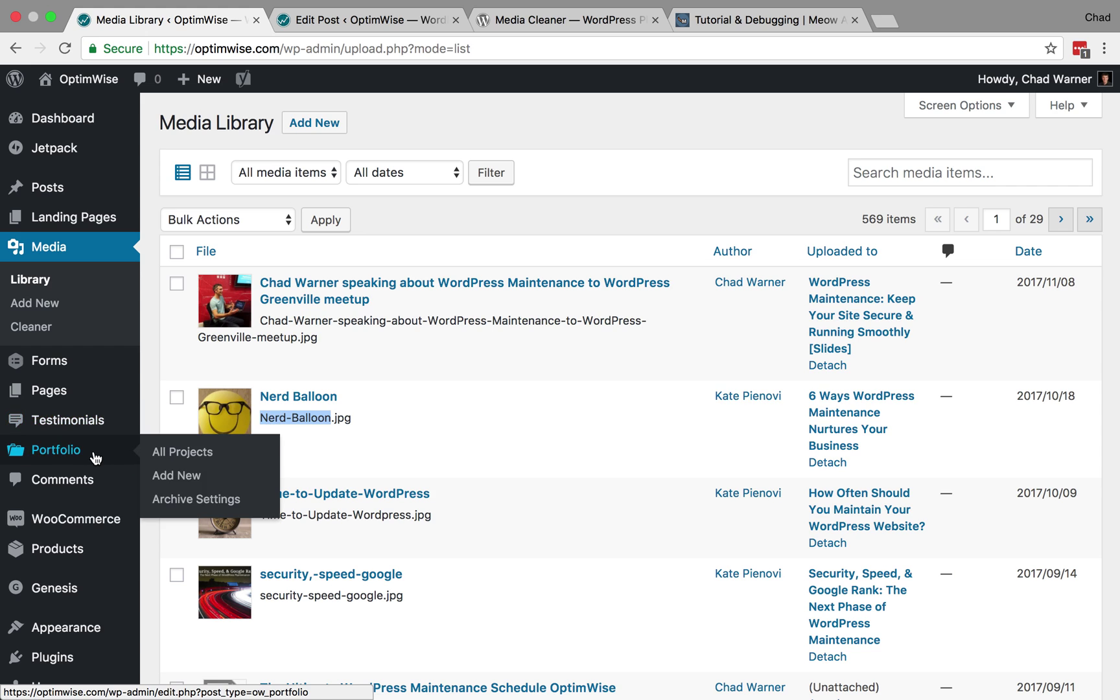
{"action": "left_click", "coordinate": [74, 192]}
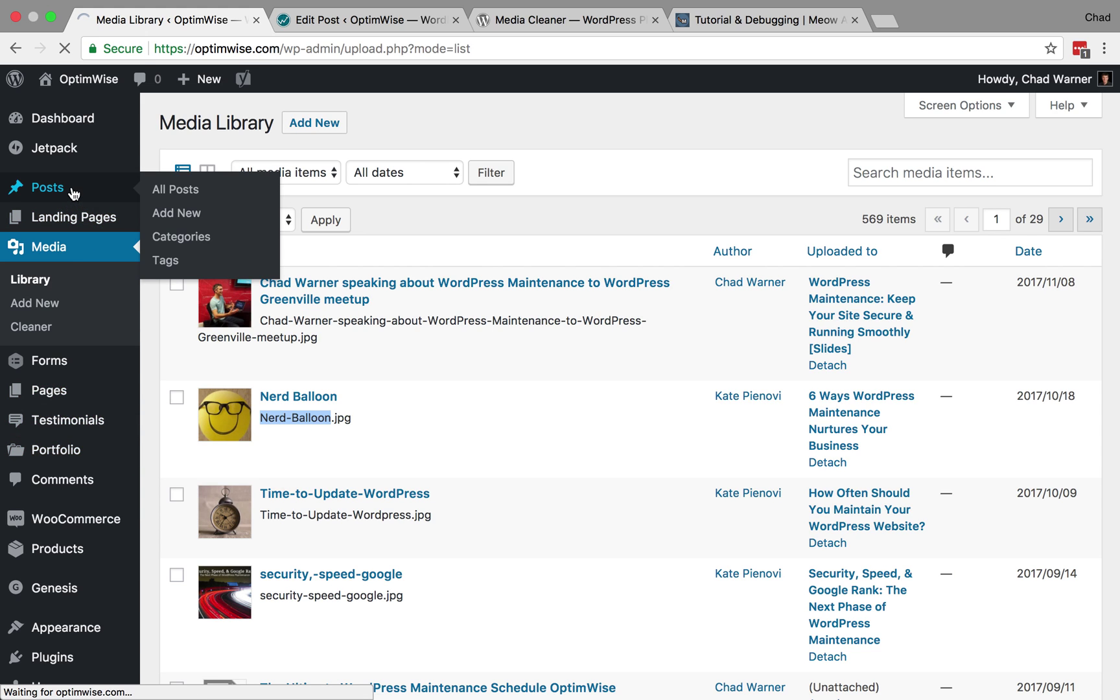
Search posts for 'Nerd-Balloon', finding only '6 Ways WordPress Maintenance Nurtures Your Business'.
{"action": "left_click", "coordinate": [900, 144]}
{"action": "key", "text": "super+v"}
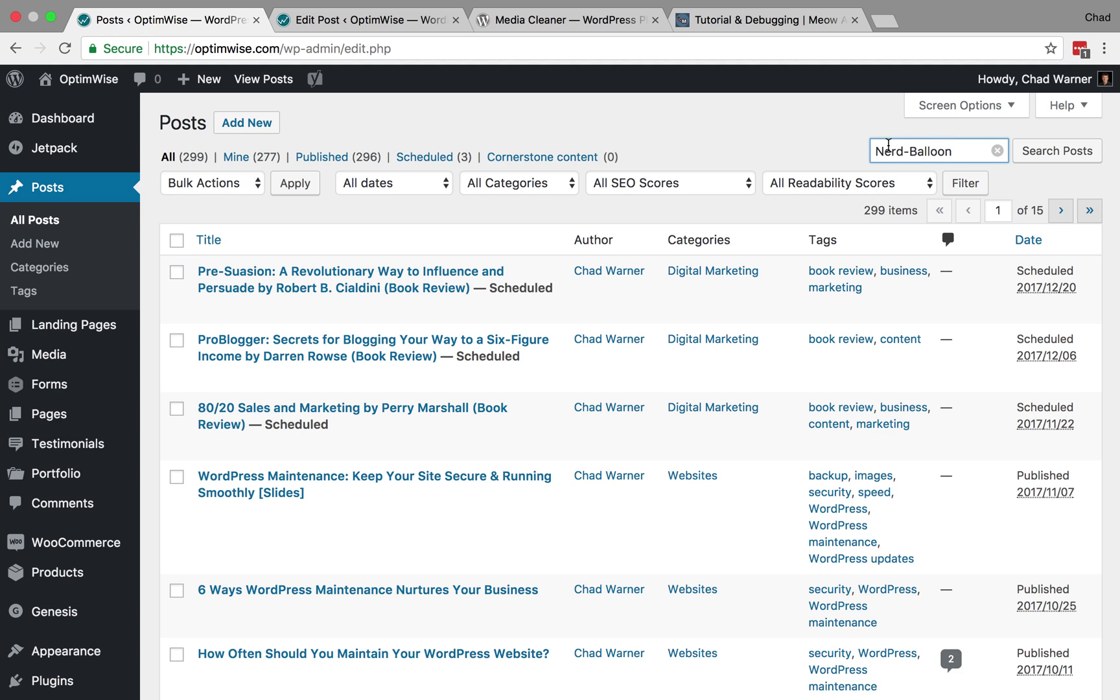
{"action": "left_click", "coordinate": [1076, 156]}
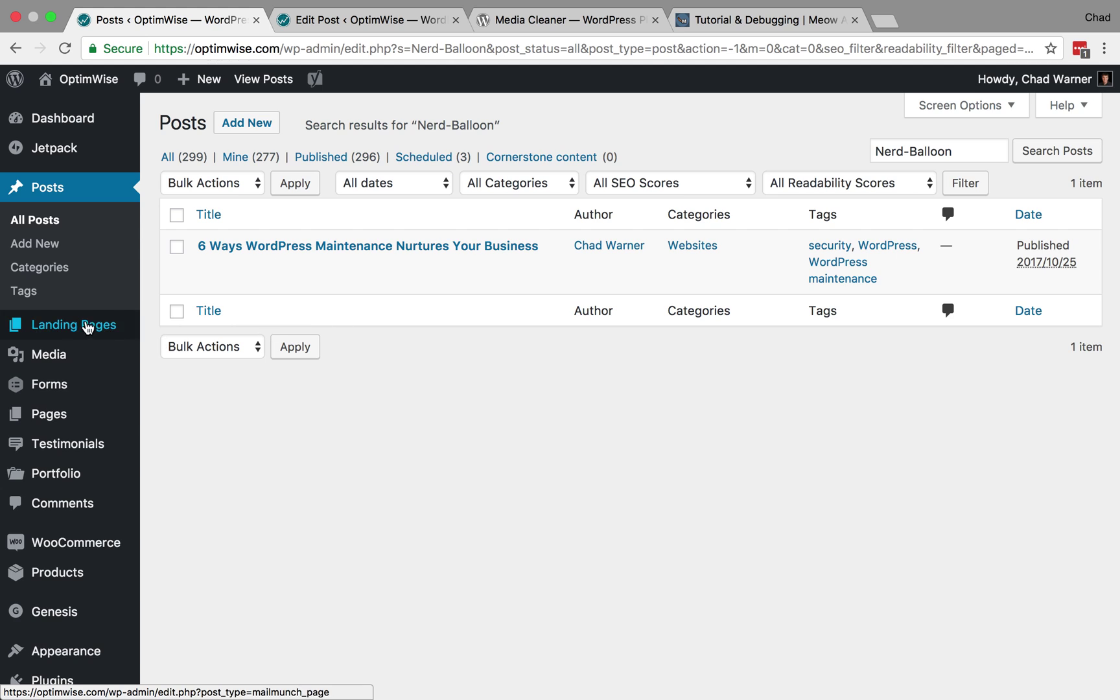
Search Pages for 'Nerd-Balloon', which returns no pages found.
{"action": "mouse_move", "coordinate": [68, 381]}
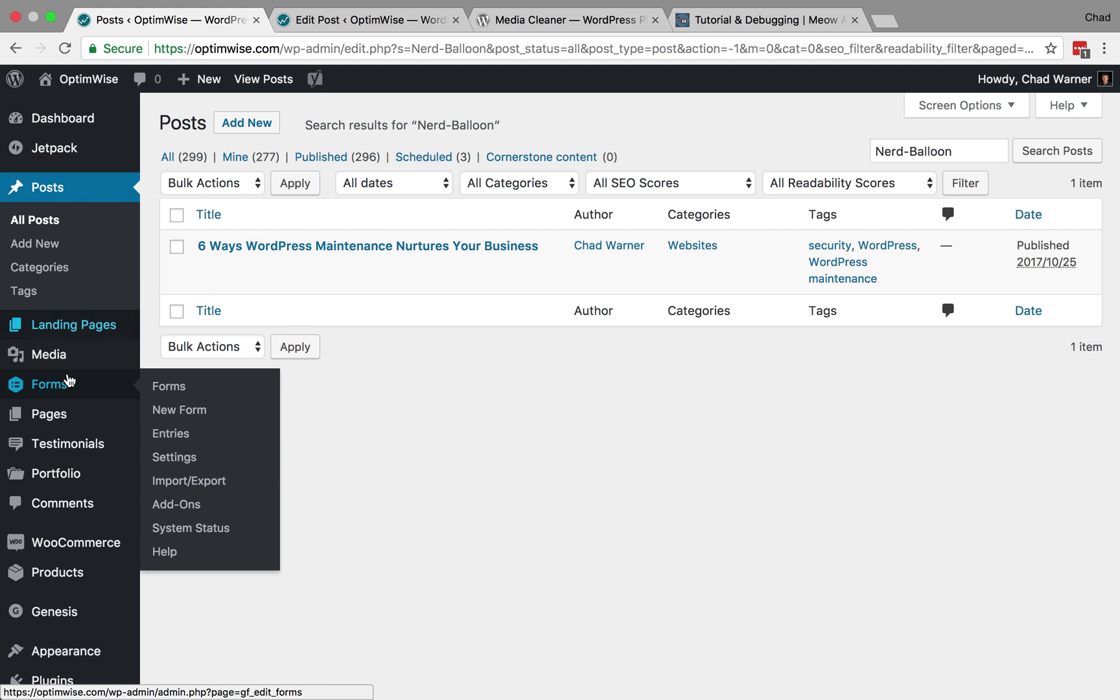
{"action": "left_click", "coordinate": [66, 417]}
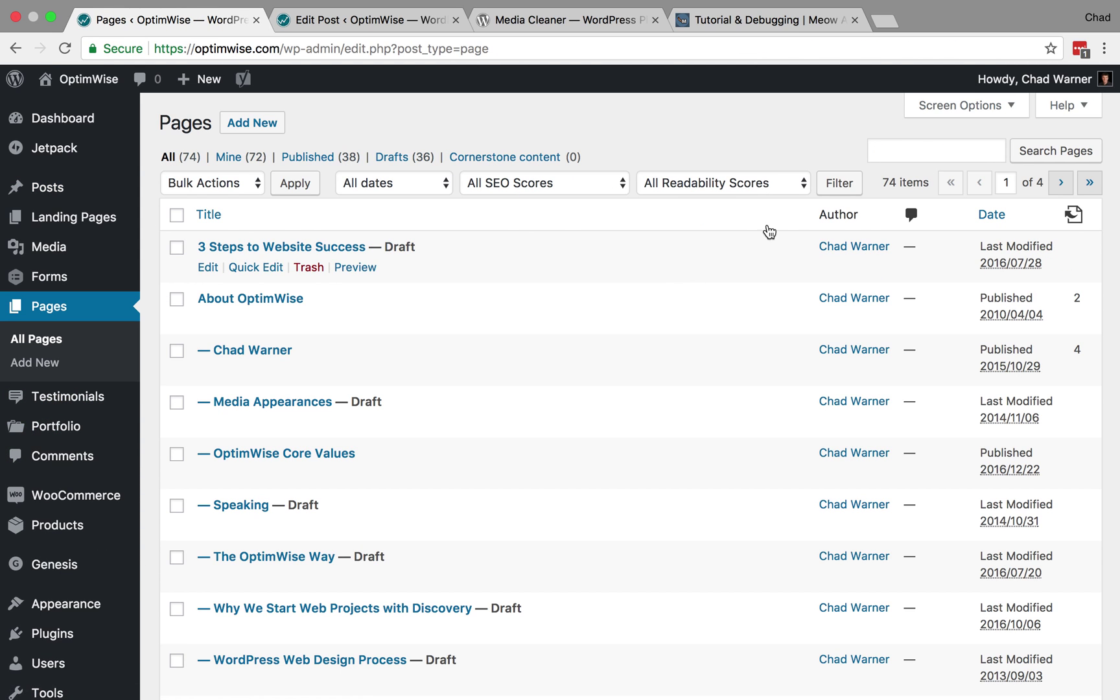
{"action": "left_click", "coordinate": [904, 150]}
{"action": "key", "text": "super+v"}
{"action": "key", "text": "Return"}
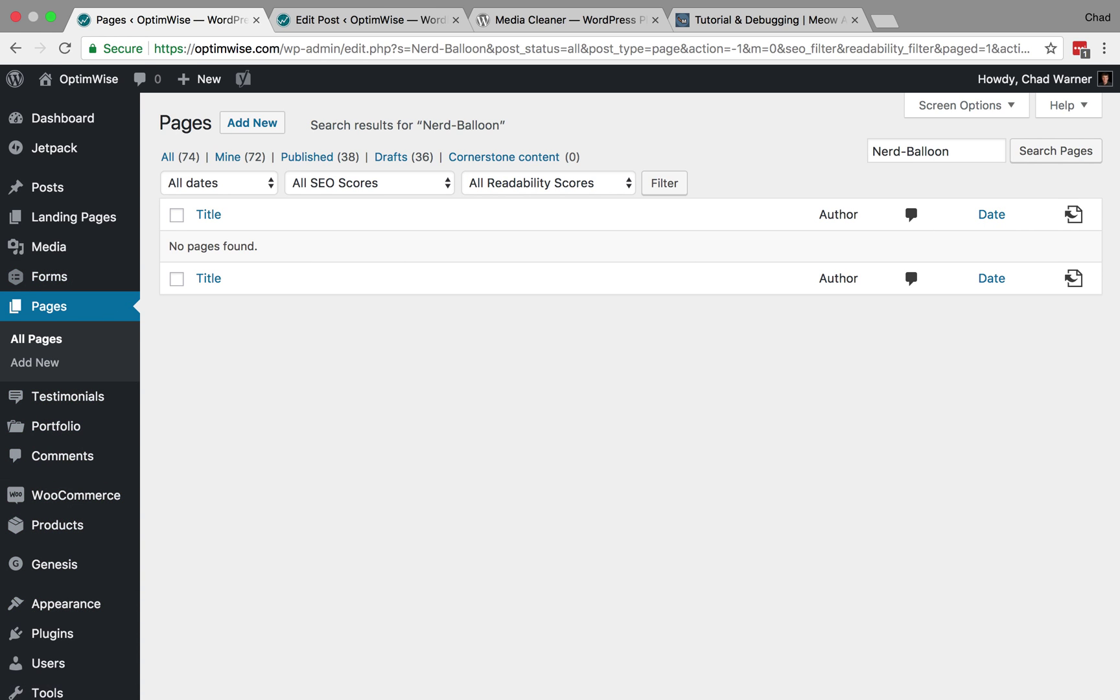
{"action": "key", "text": "super+Tab"}
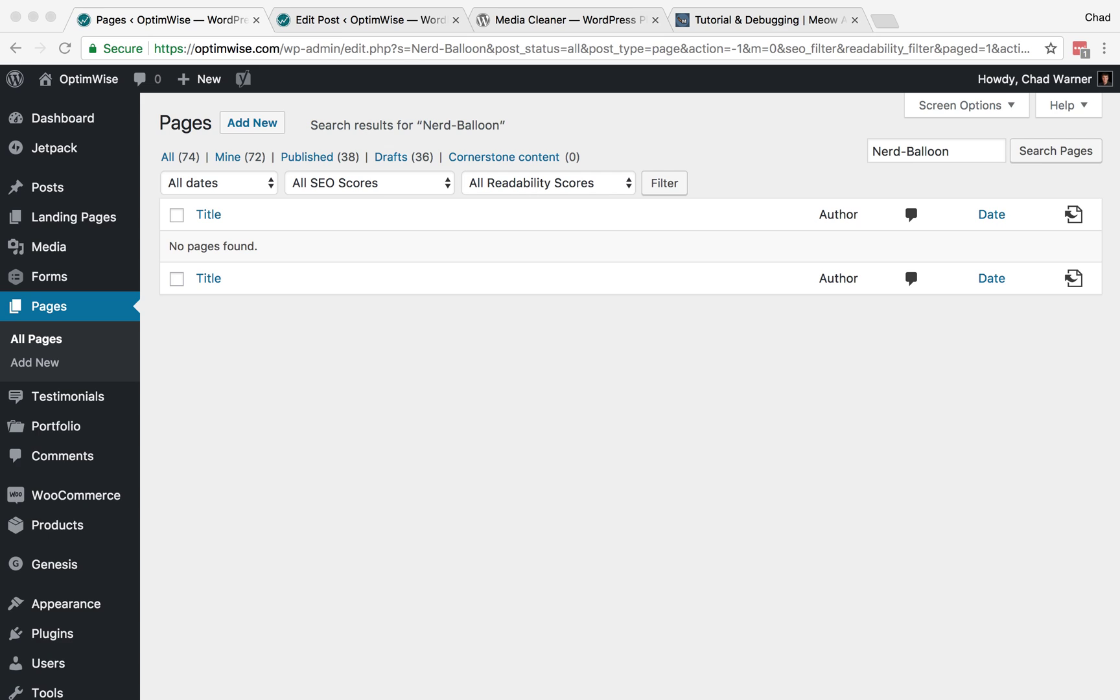